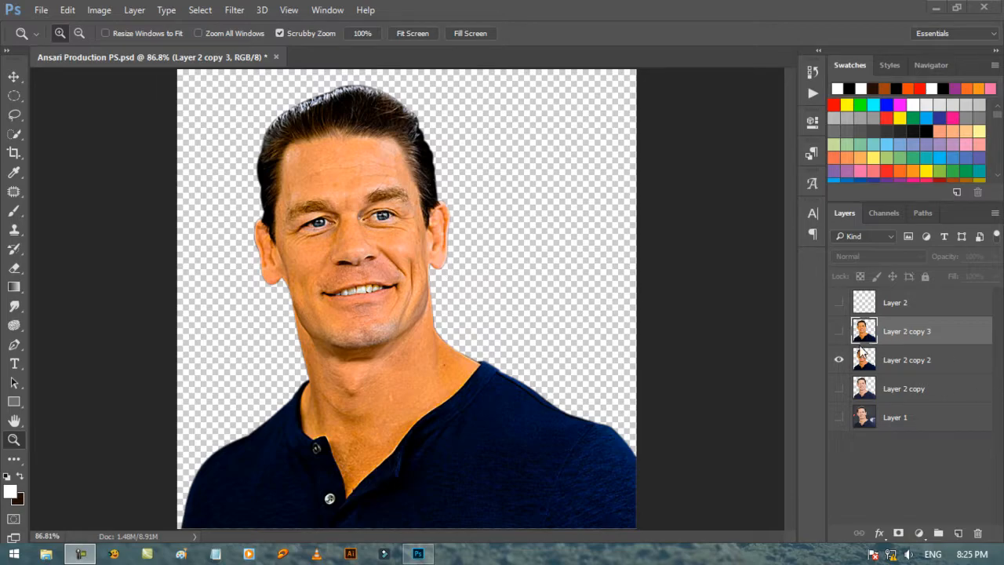
Step: Leave only Layer 2 copy 3 visible and choose the 65 px speckled round brush preset for the Smudge tool
click(839, 332)
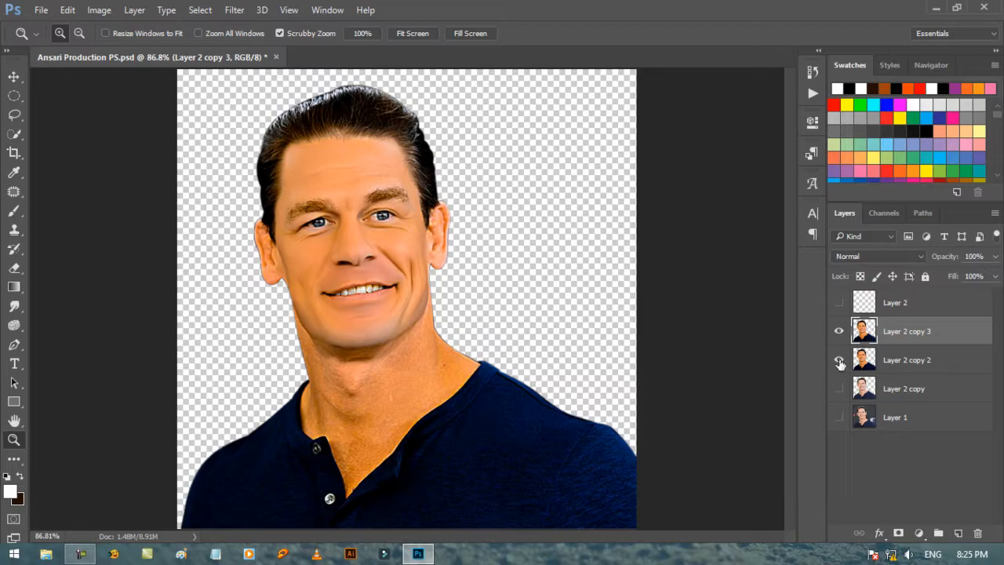
click(838, 361)
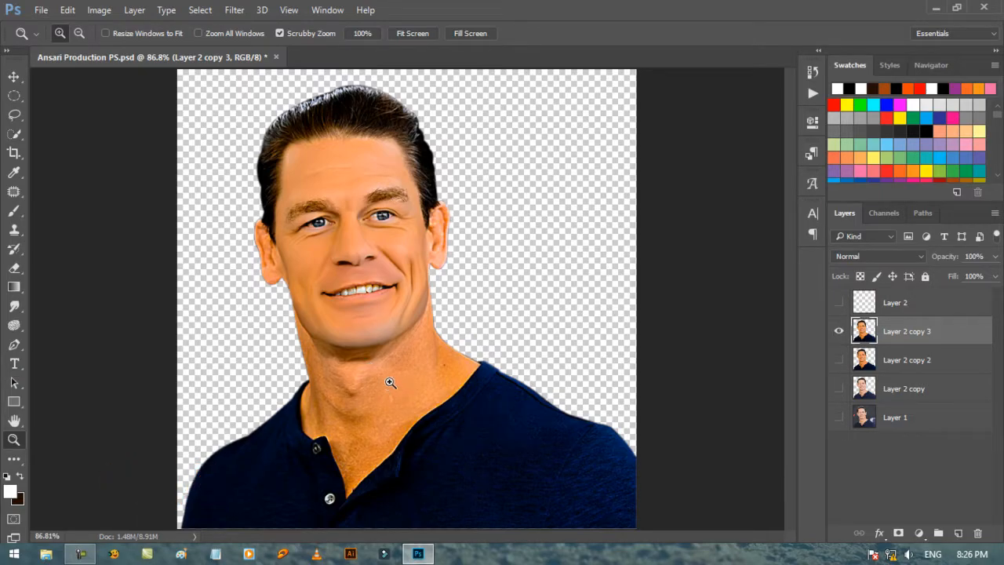
click(14, 306)
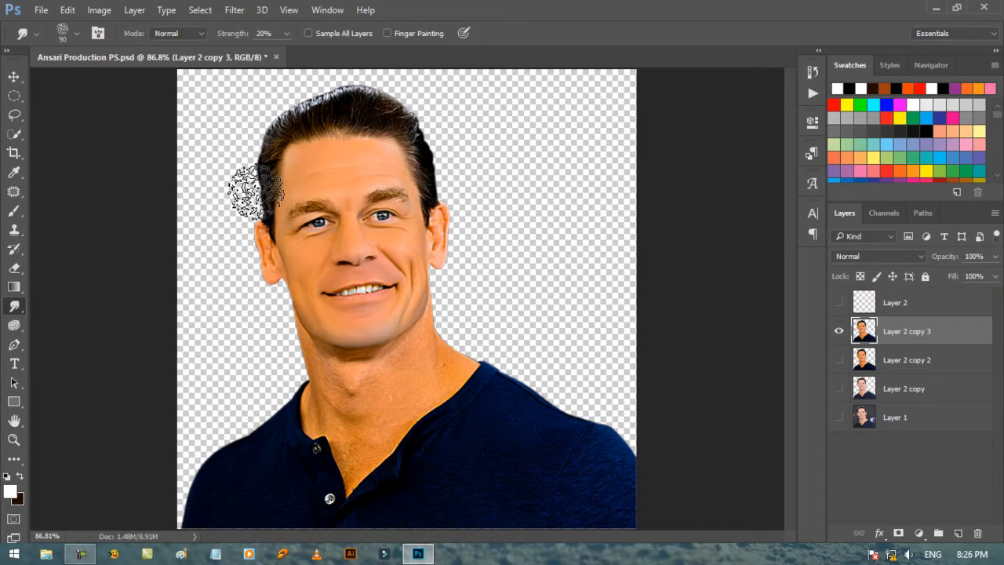
right_click(314, 327)
scroll(396, 496, down, 1)
double_click(356, 513)
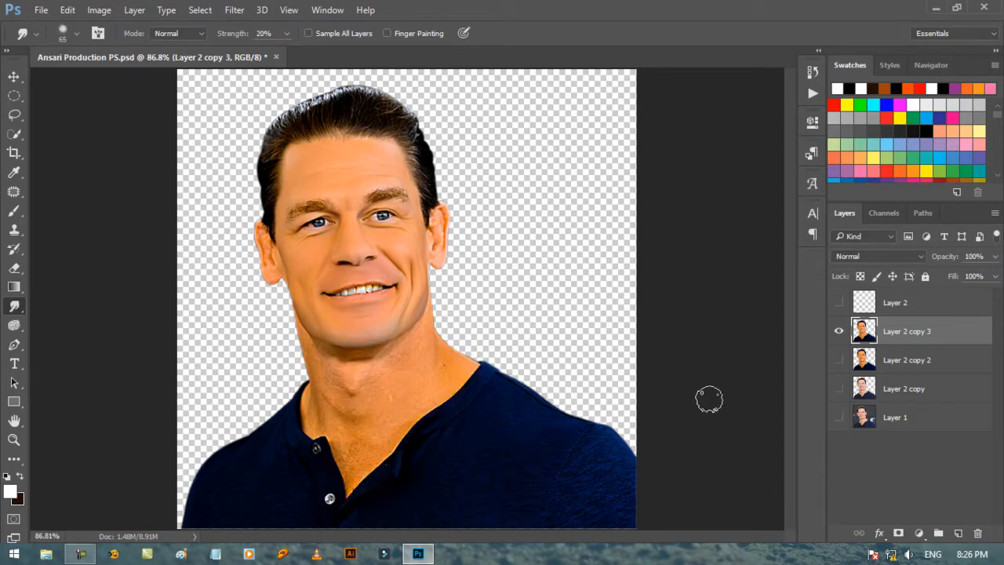
Step: Reduce the Smudge brush to 15 px for detail work on the ear at the portrait's right side
click(14, 439)
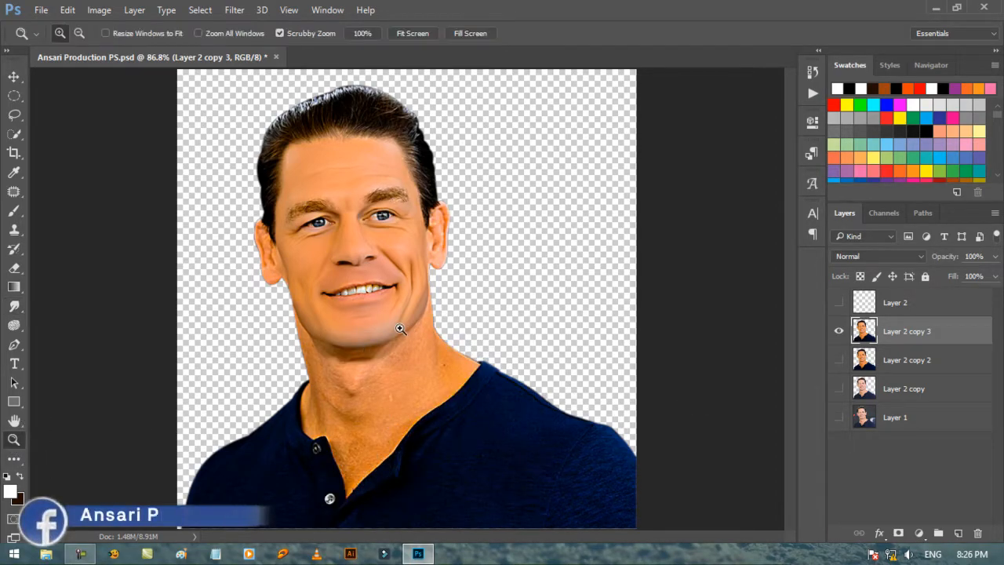
click(401, 330)
click(474, 221)
click(474, 221)
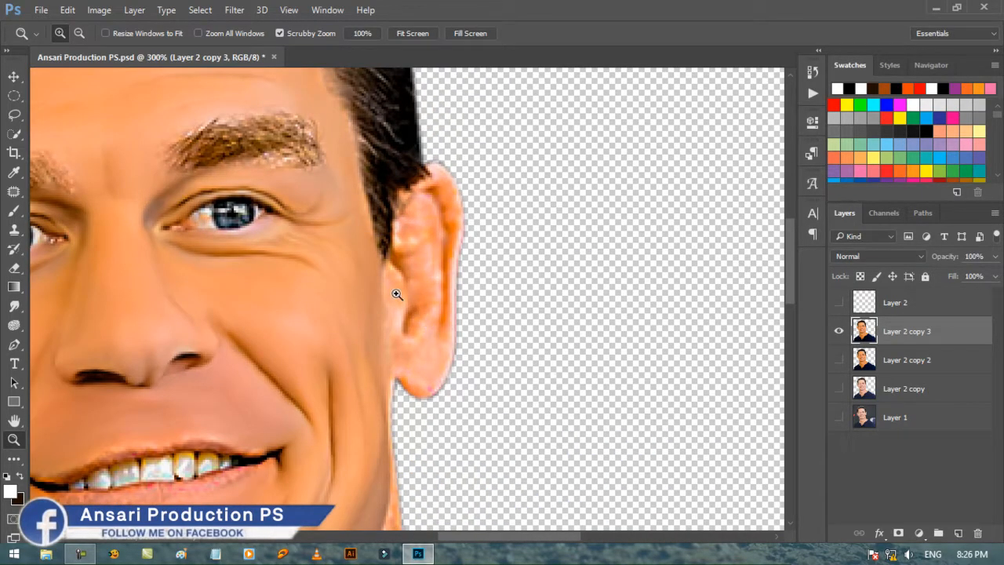
click(350, 203)
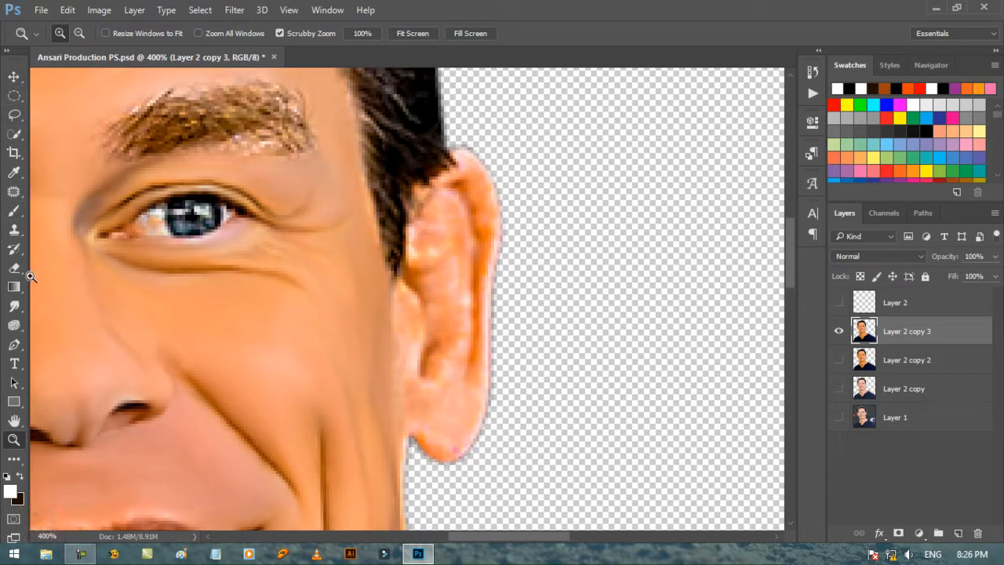
click(14, 306)
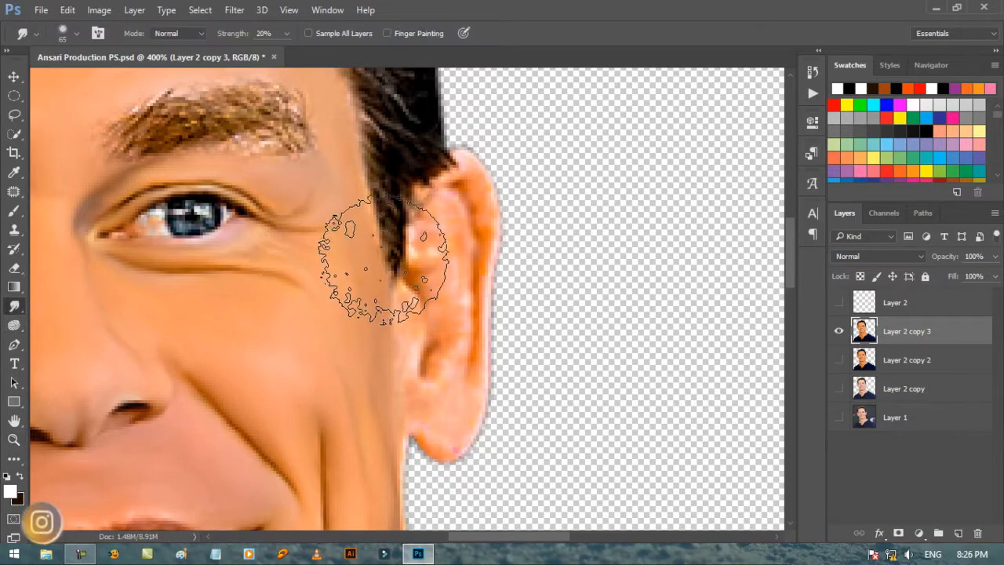
key(bracketleft)
key(bracketleft)
key(bracketleft)
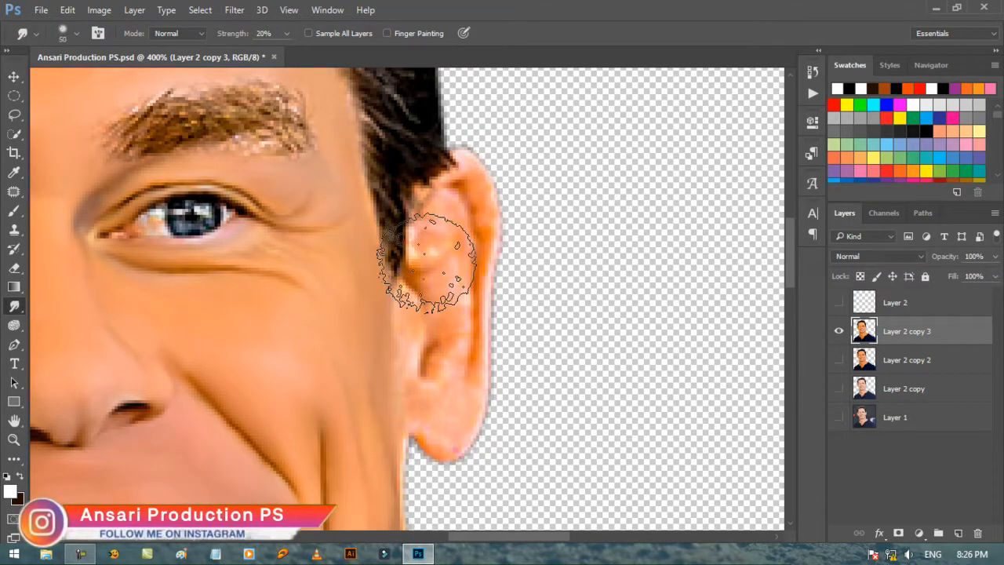
key(bracketleft)
key(bracketleft)
key(bracketleft)
key(bracketleft)
key(bracketleft)
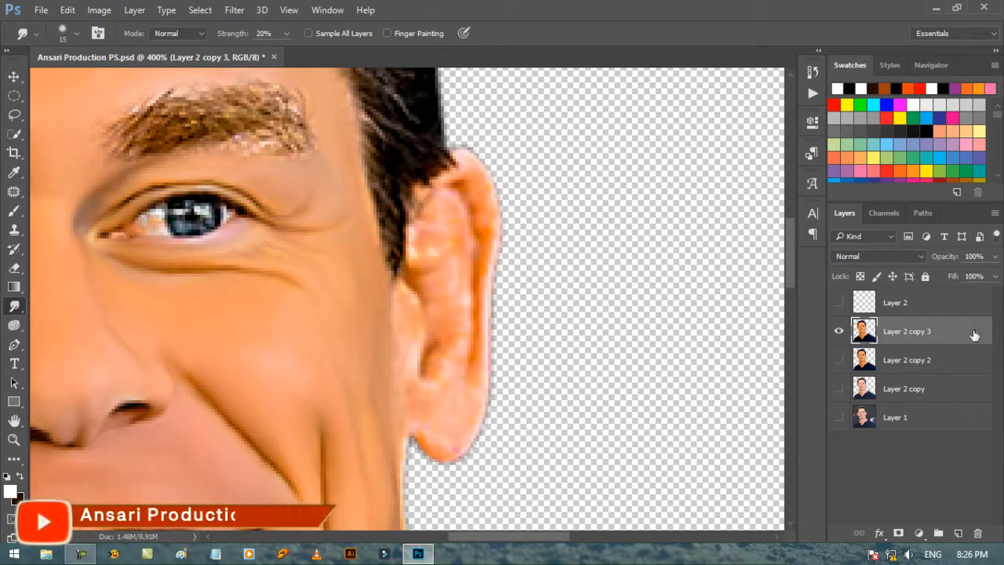
Step: Duplicate Layer 2 copy 3 and hide the original, deleting the empty Layer 2 above them
drag(973, 335, 964, 532)
click(941, 302)
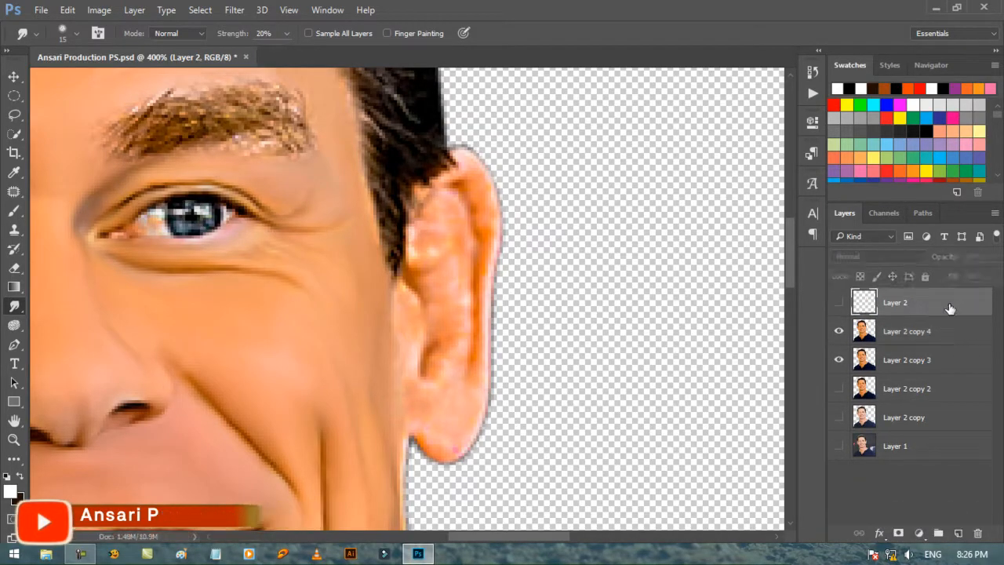
drag(950, 308, 977, 534)
click(839, 331)
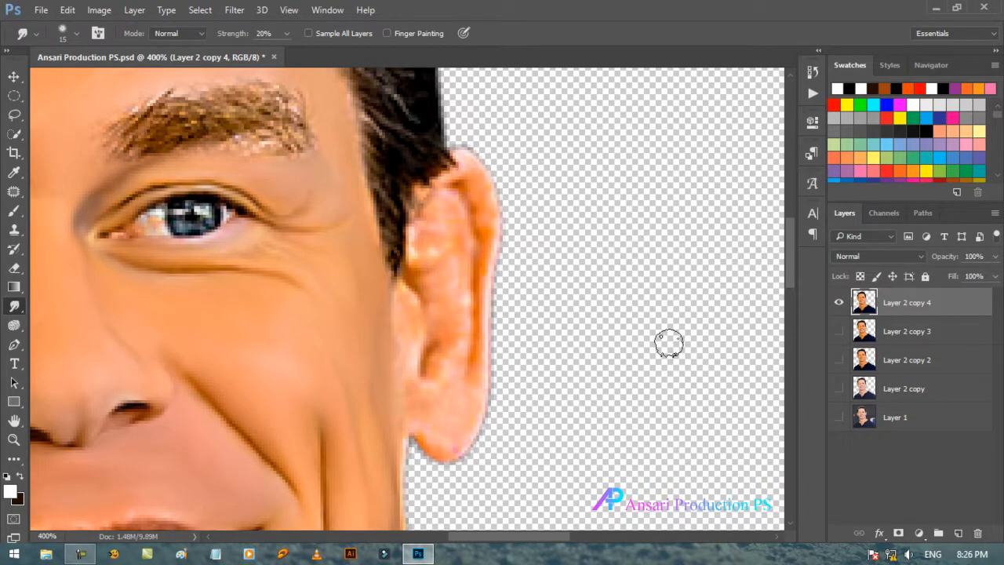
Step: Reduce the Smudge brush to 8 px and load the outline of Layer 2 copy 4 as a selection
key(bracketleft)
key(bracketleft)
drag(869, 310, 870, 312)
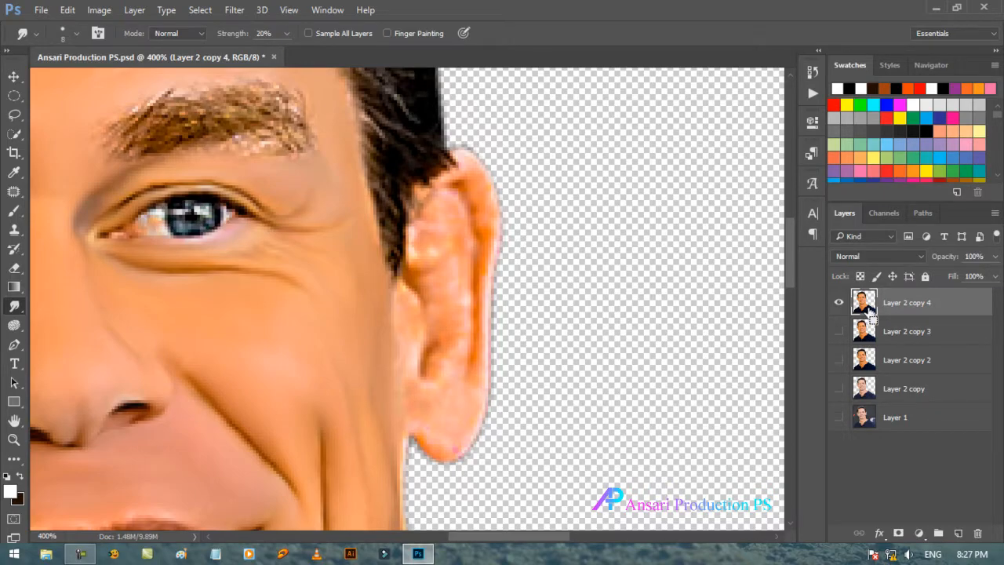
ctrl+click(869, 310)
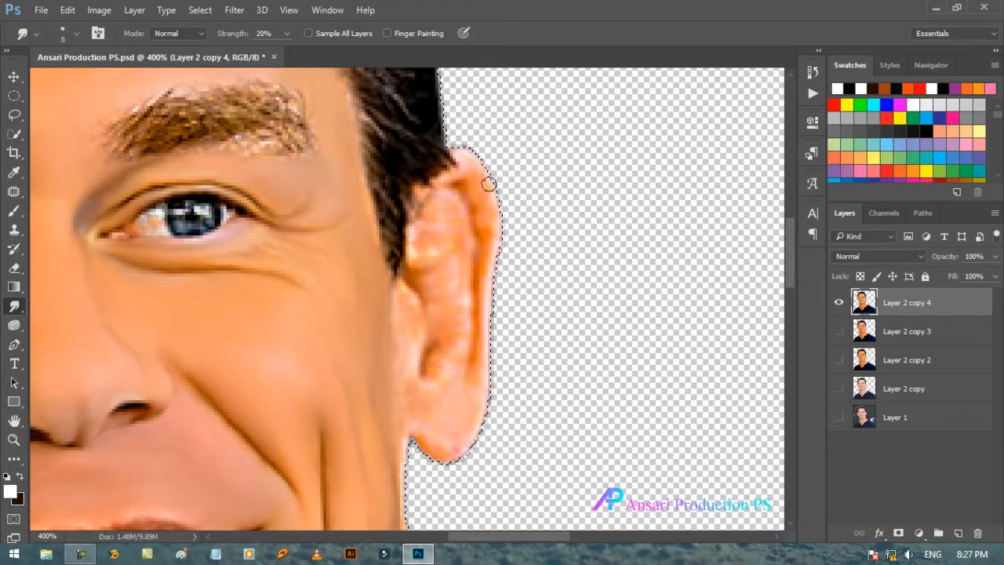
Step: Smudge the skin smooth along the outer rim, inner fold and lobe of the portrait's right-side ear
mouse_move(489, 185)
mouse_down()
mouse_move(468, 167)
mouse_move(476, 175)
mouse_up()
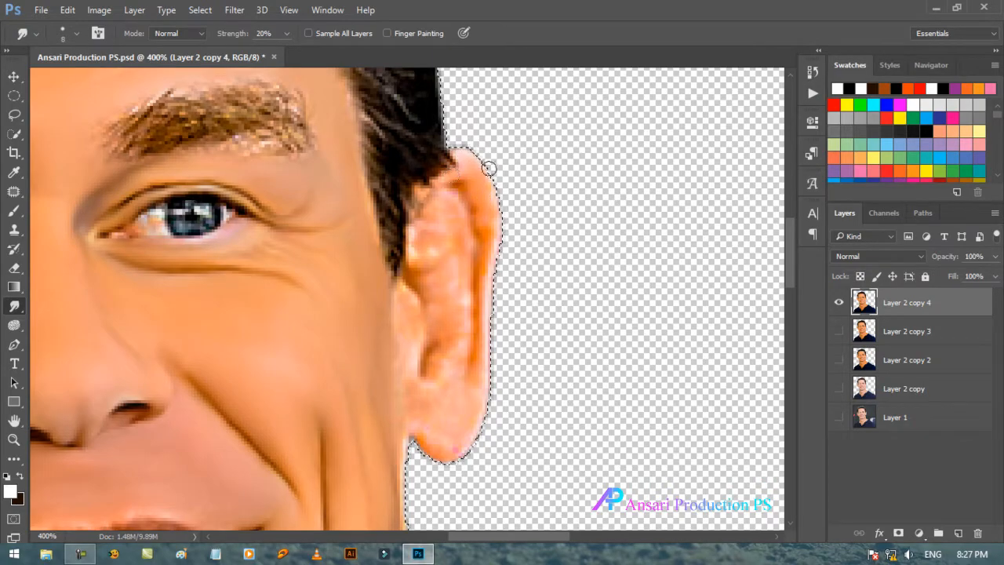
mouse_move(474, 166)
mouse_down()
mouse_move(498, 176)
mouse_move(496, 199)
mouse_up()
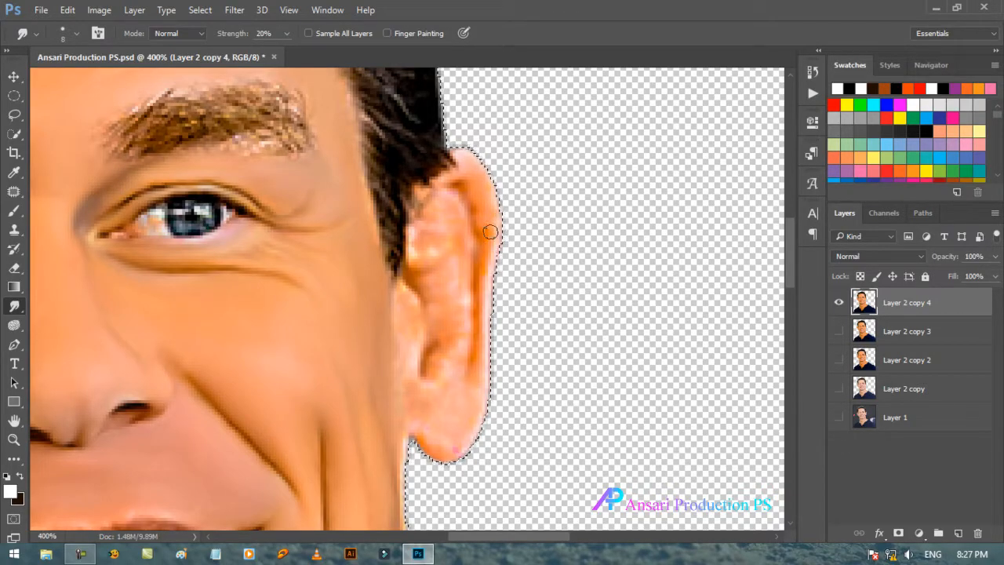
mouse_move(495, 275)
mouse_down()
mouse_move(498, 314)
mouse_move(489, 291)
mouse_move(491, 315)
mouse_move(476, 294)
mouse_move(485, 337)
mouse_move(483, 222)
mouse_up()
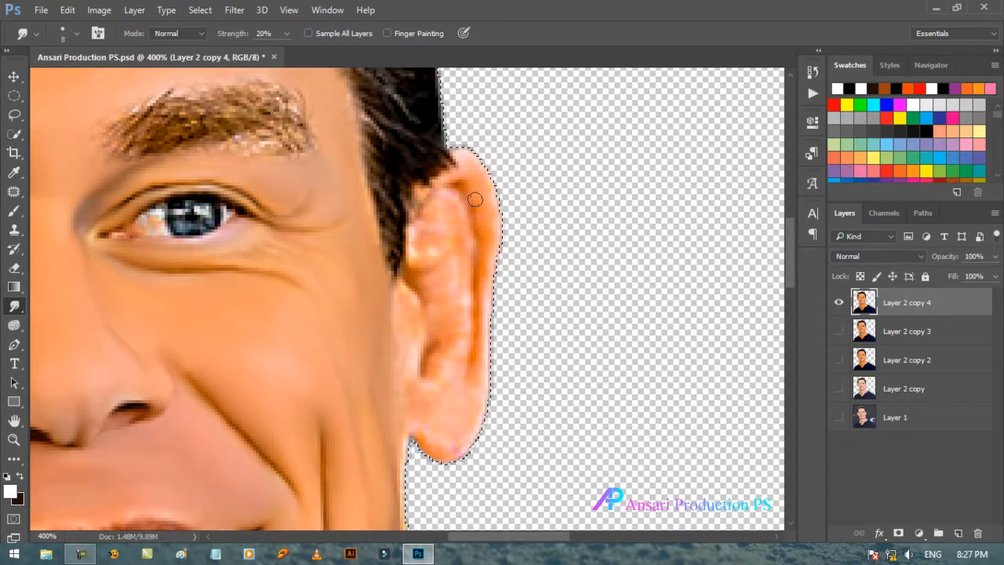
mouse_move(449, 178)
mouse_down()
mouse_move(485, 237)
mouse_move(490, 204)
mouse_move(483, 261)
mouse_up()
mouse_move(489, 329)
mouse_down()
mouse_move(471, 428)
mouse_move(469, 414)
mouse_move(457, 430)
mouse_move(440, 425)
mouse_move(442, 400)
mouse_move(428, 420)
mouse_move(444, 439)
mouse_up()
mouse_move(480, 415)
mouse_down()
mouse_move(483, 383)
mouse_move(476, 431)
mouse_move(472, 395)
mouse_move(482, 432)
mouse_move(472, 396)
mouse_move(473, 429)
mouse_move(451, 467)
mouse_move(454, 426)
mouse_move(423, 449)
mouse_move(426, 436)
mouse_move(423, 443)
mouse_move(437, 441)
mouse_move(413, 429)
mouse_move(440, 451)
mouse_move(408, 427)
mouse_up()
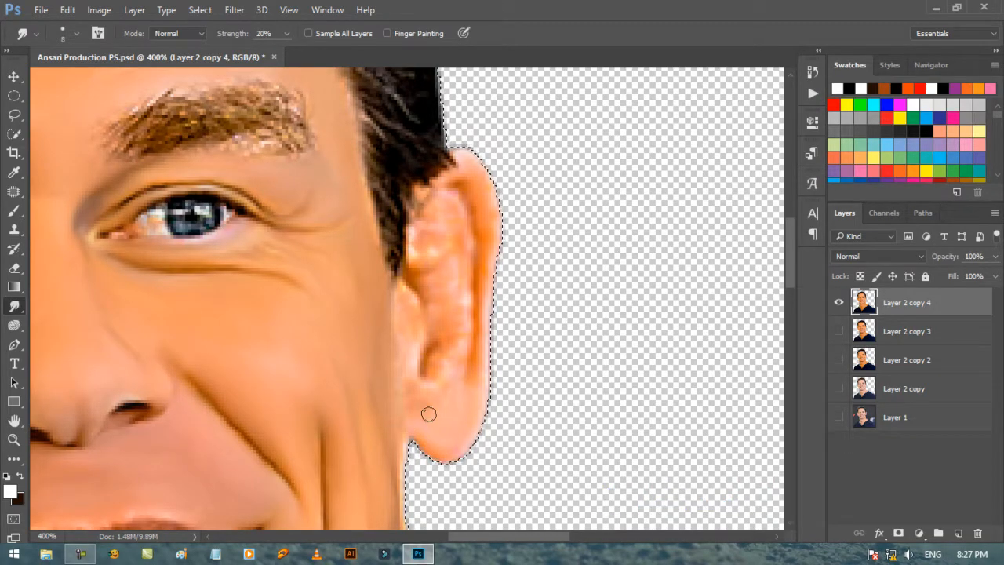
Step: Smooth the inner part of the same ear, reducing the Smudge brush to 6 px, and clear the selection
mouse_move(410, 368)
mouse_down()
mouse_move(406, 297)
mouse_move(403, 351)
mouse_move(386, 295)
mouse_up()
key(bracketleft)
key(bracketleft)
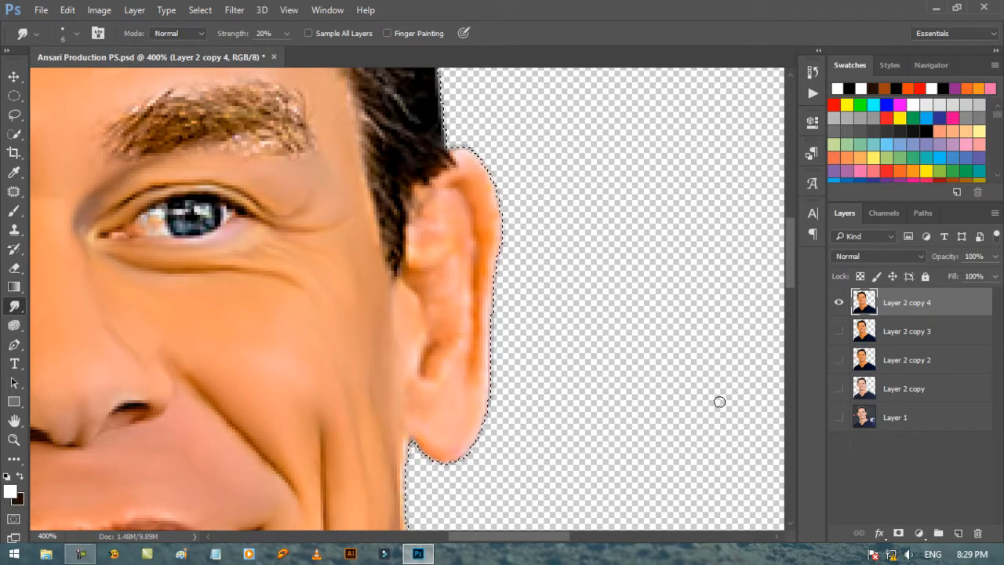
key(ctrl+d)
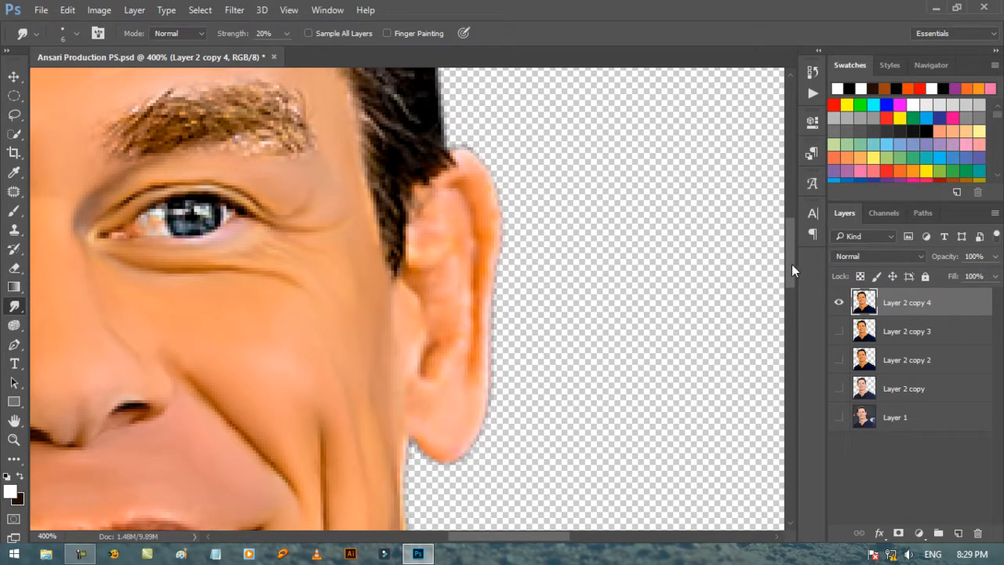
Step: Add a new empty layer beneath Layer 1 at the base of the layer stack
drag(791, 263, 791, 268)
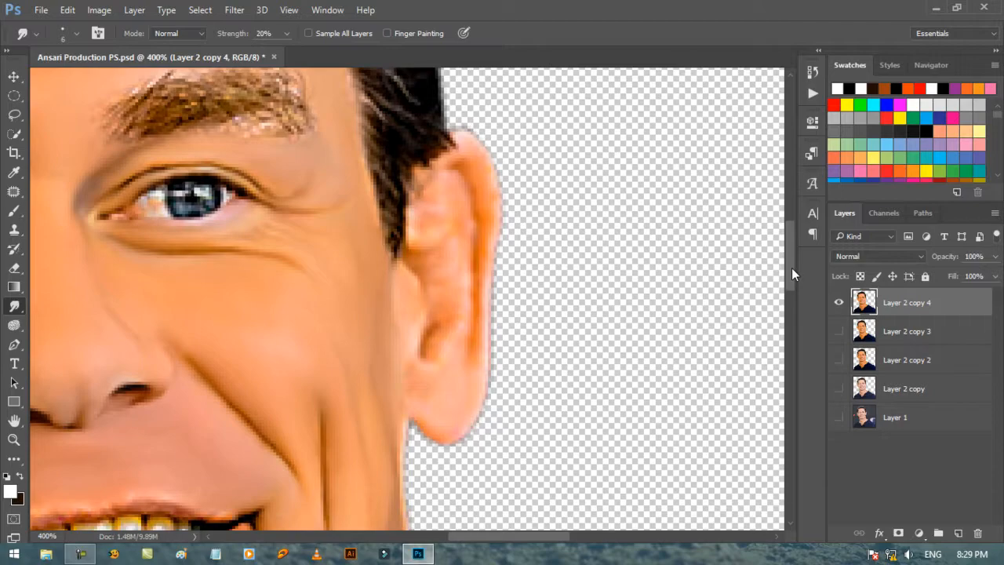
click(956, 429)
ctrl+click(957, 537)
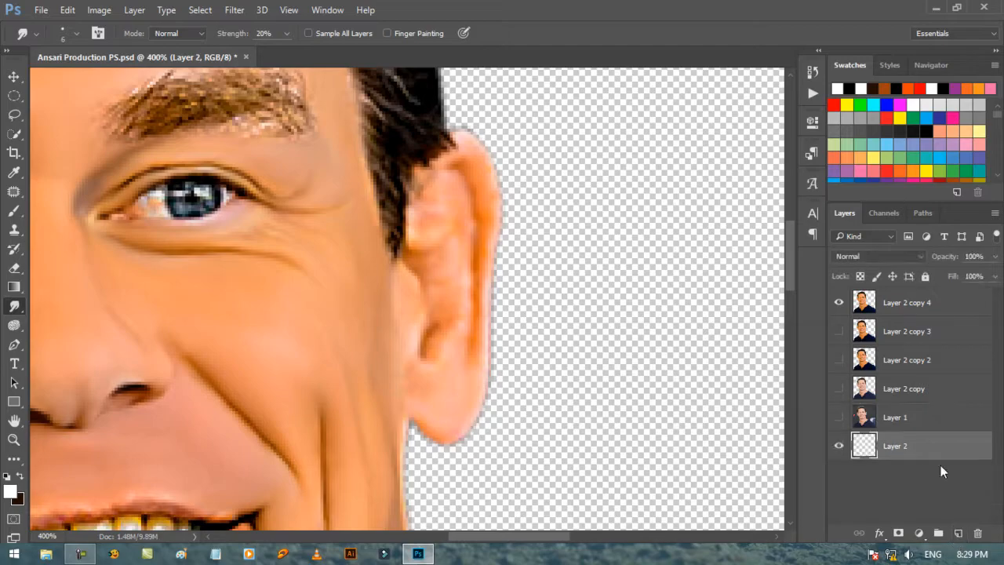
Step: Set the foreground color to mid gray 808080
click(10, 490)
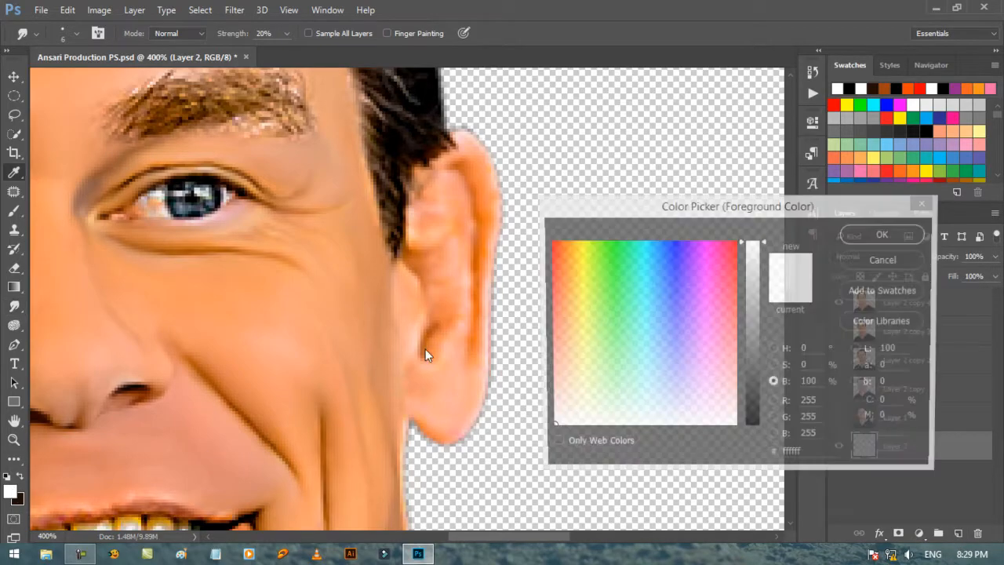
drag(750, 375, 739, 322)
drag(823, 460, 680, 427)
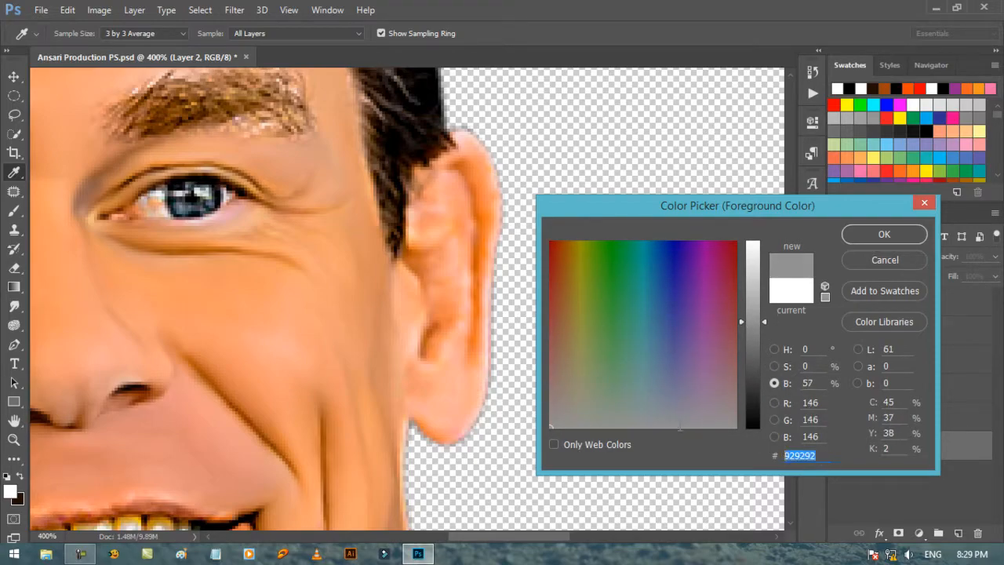
text(808080)
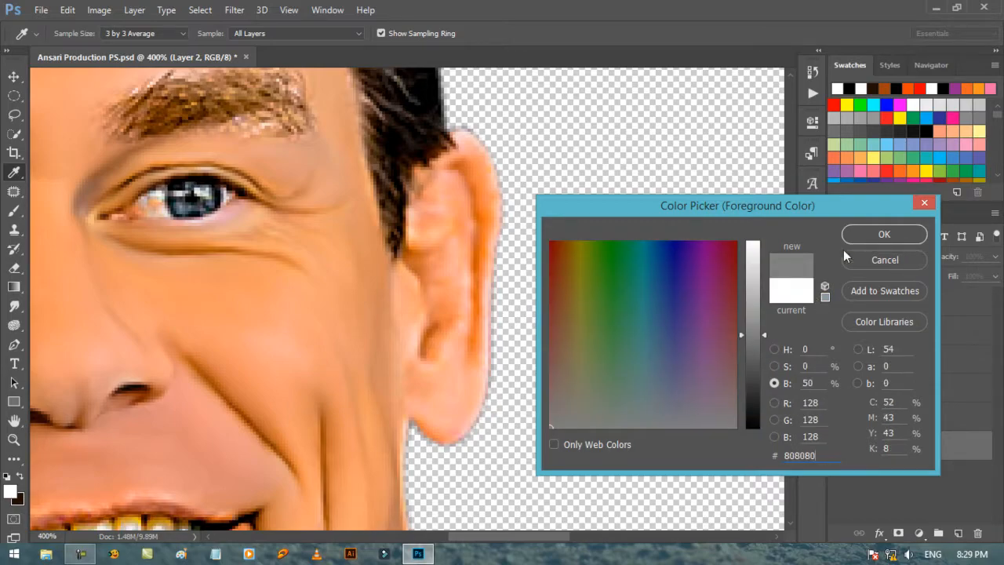
click(863, 237)
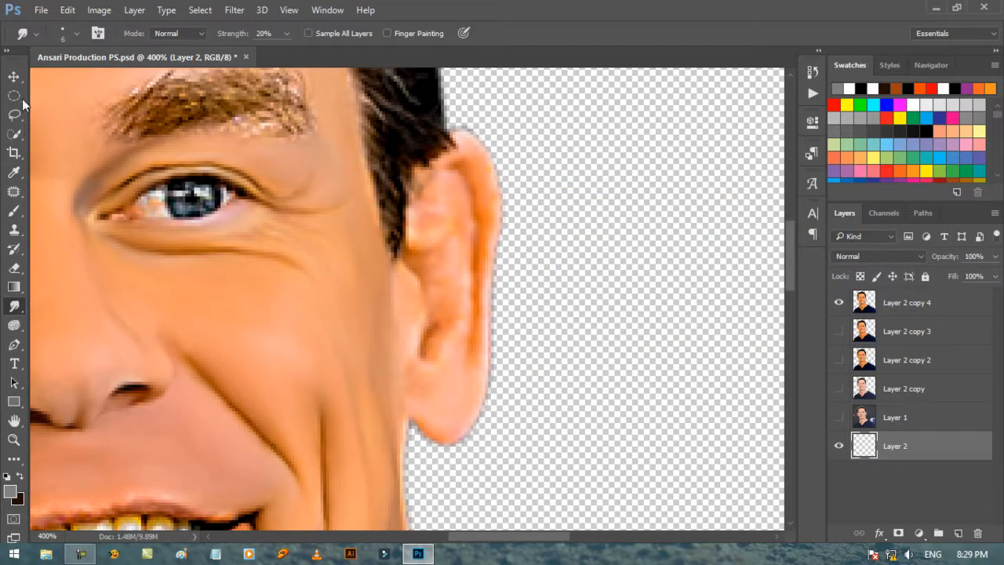
Step: Fill the new background layer with the foreground color at 100% opacity in Normal mode
click(67, 10)
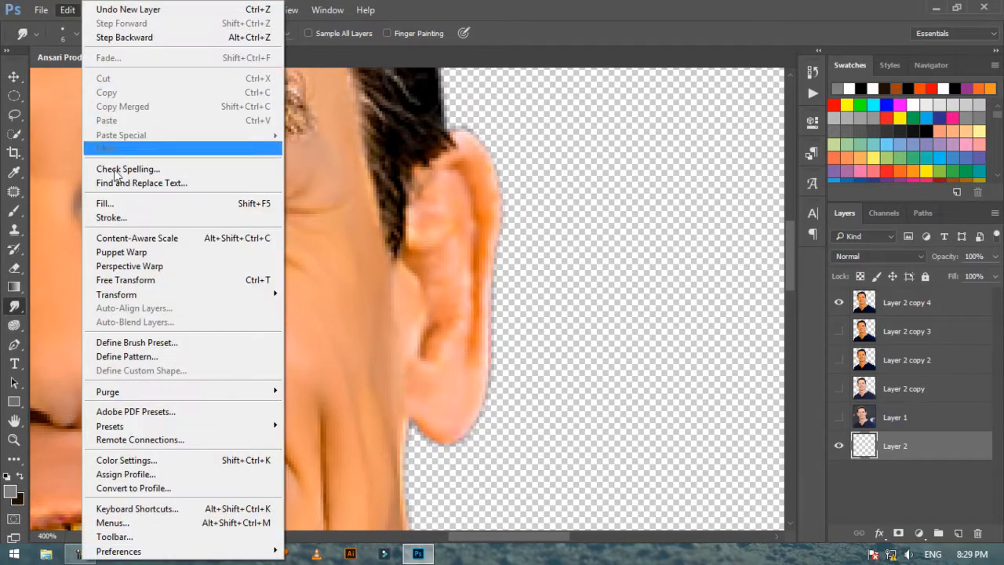
click(113, 201)
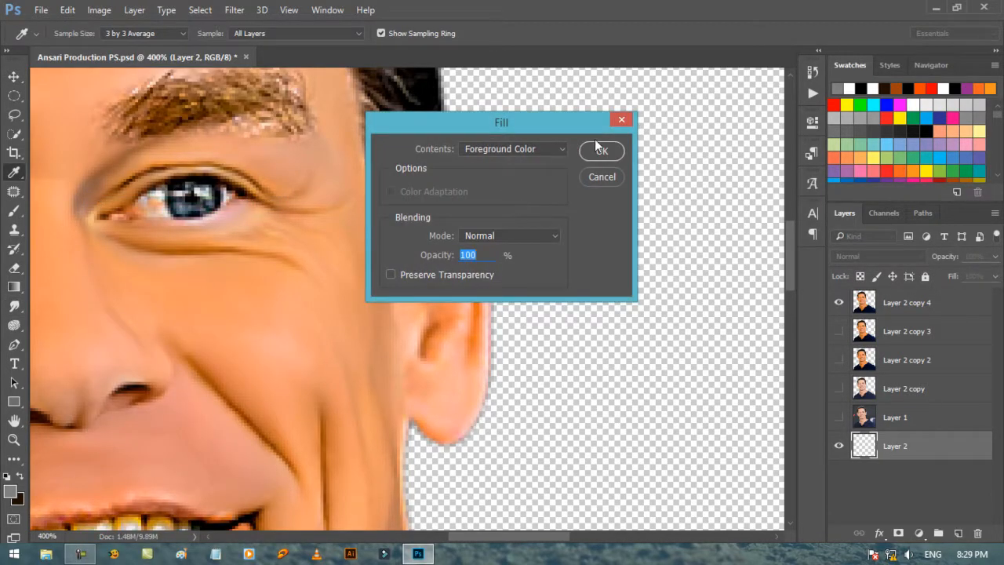
click(586, 146)
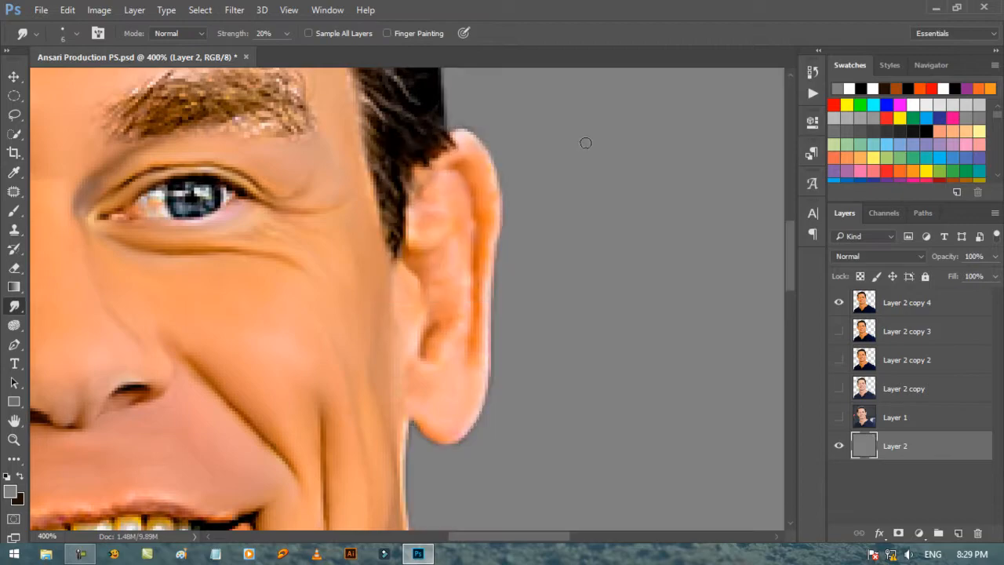
Step: Make Layer 2 copy 4 active again with the Smudge tool ready for the left-side ear, and save the document
click(15, 78)
click(14, 306)
drag(566, 540, 546, 537)
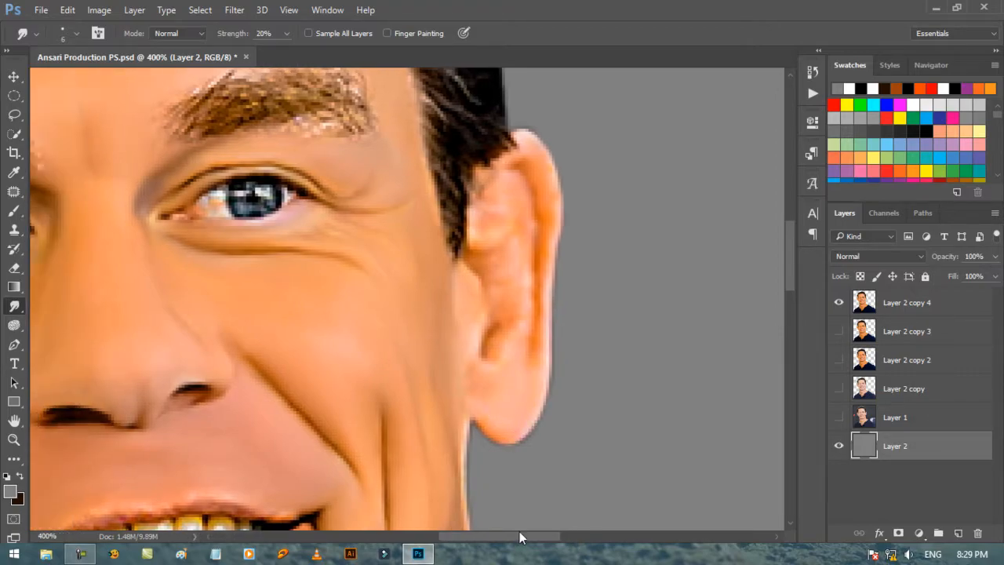
click(889, 306)
drag(549, 539, 454, 536)
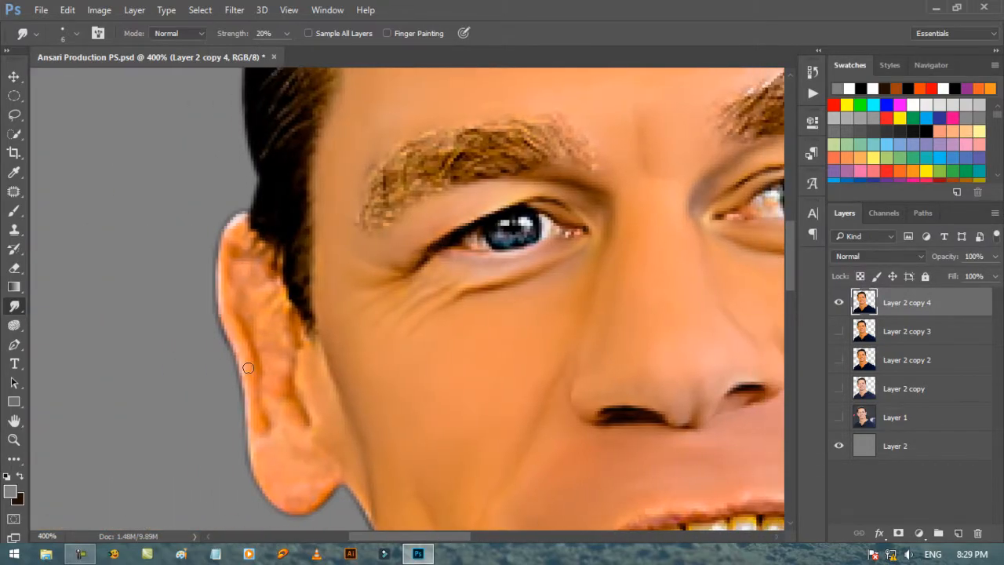
scroll(246, 365, down, 1)
click(40, 10)
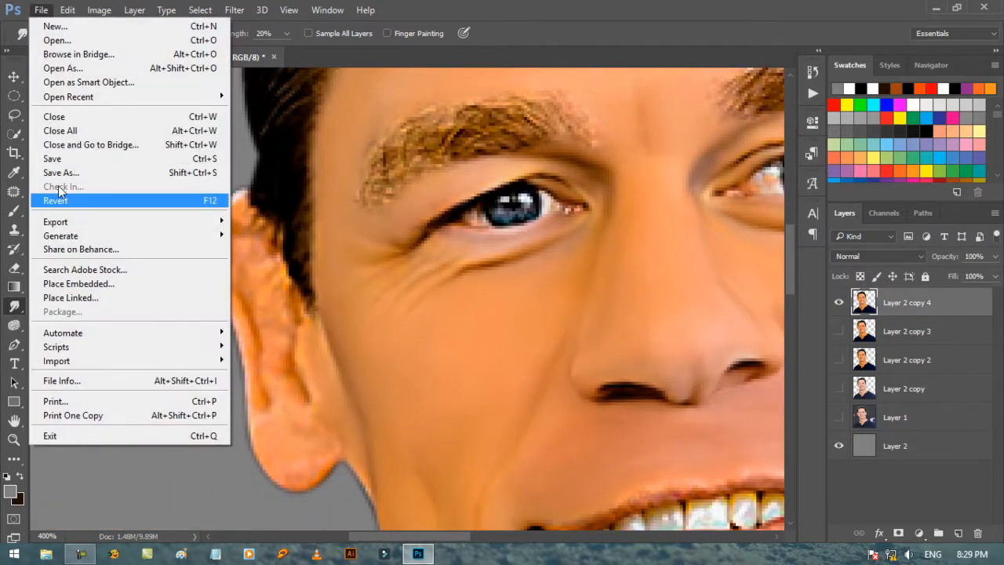
click(55, 159)
Step: Smudge the skin of the portrait's left-side ear smooth along its outer rim and inner folds with the 6 px brush
mouse_move(236, 317)
mouse_down()
mouse_move(241, 203)
mouse_move(226, 259)
mouse_move(240, 347)
mouse_up()
mouse_move(234, 413)
mouse_down()
mouse_move(256, 392)
mouse_move(257, 434)
mouse_move(271, 458)
mouse_move(319, 465)
mouse_move(306, 438)
mouse_move(326, 457)
mouse_move(271, 449)
mouse_move(266, 336)
mouse_move(234, 270)
mouse_move(256, 243)
mouse_move(255, 275)
mouse_move(284, 311)
mouse_move(272, 373)
mouse_move(311, 373)
mouse_up()
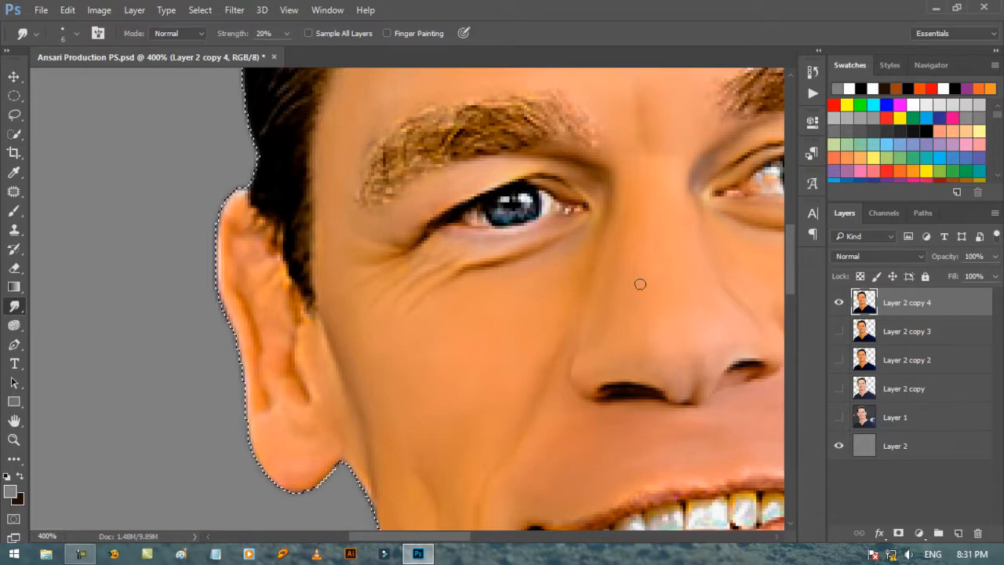
key(ctrl+minus)
key(ctrl+minus)
key(ctrl+minus)
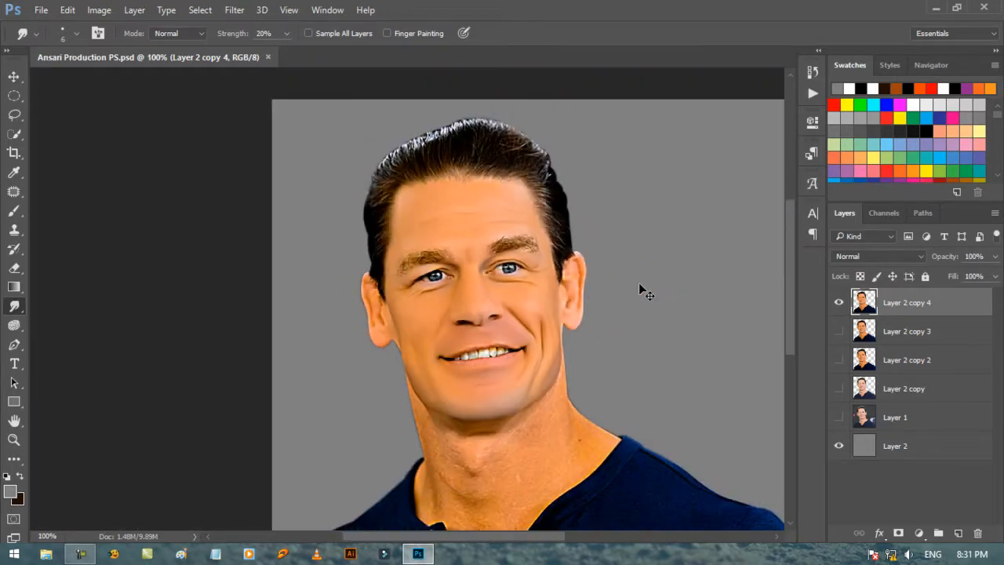
key(ctrl+minus)
key(ctrl+plus)
key(ctrl+plus)
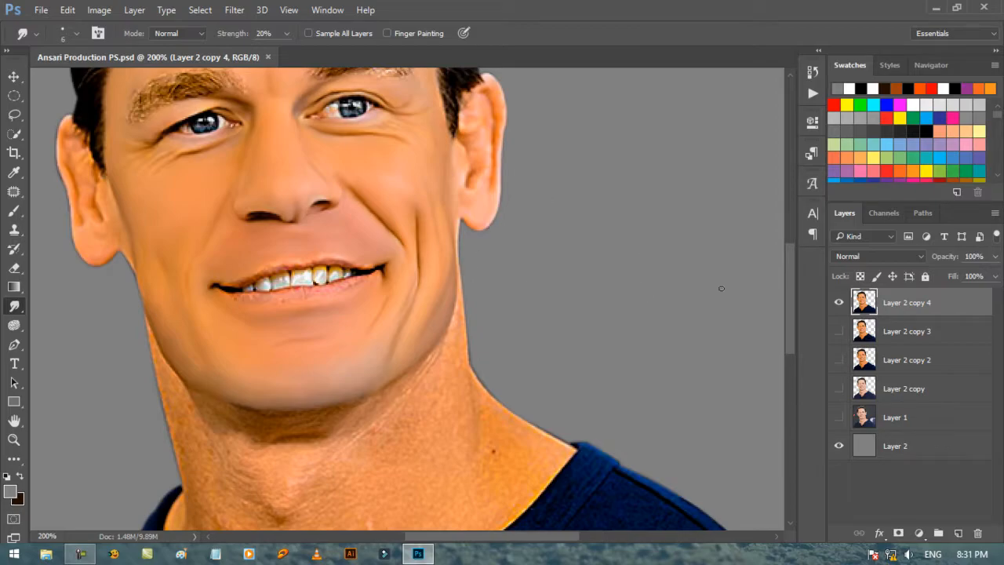
Step: Set the foreground color to bright red and add a new empty layer above Layer 2 copy 4
scroll(792, 342, down, 5)
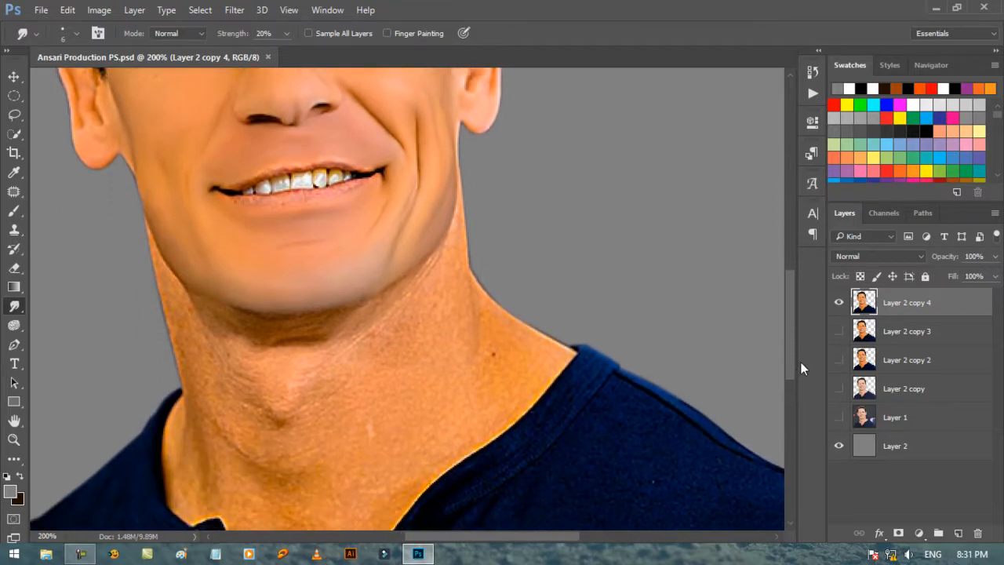
drag(803, 367, 805, 370)
drag(507, 539, 485, 536)
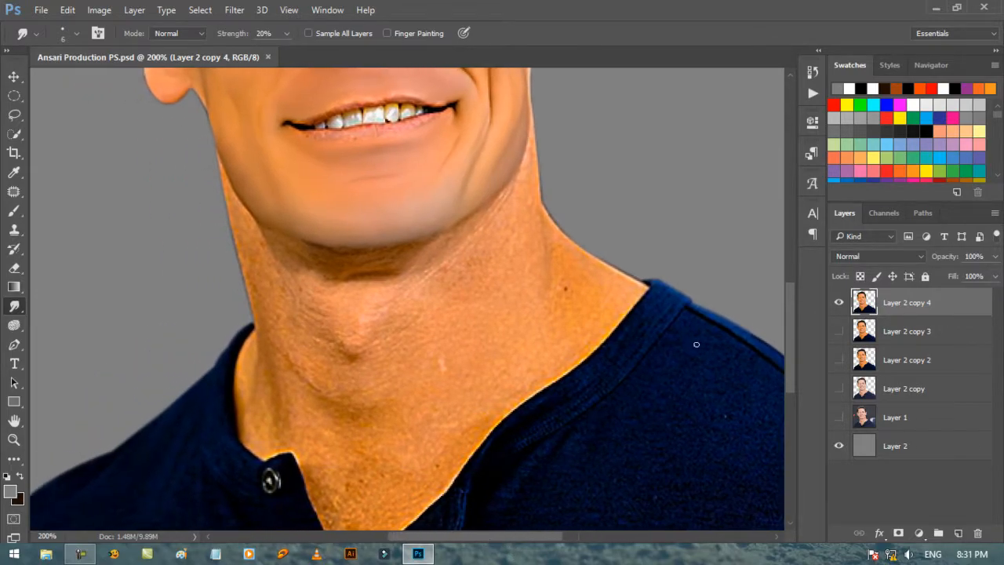
drag(793, 327, 792, 308)
click(21, 476)
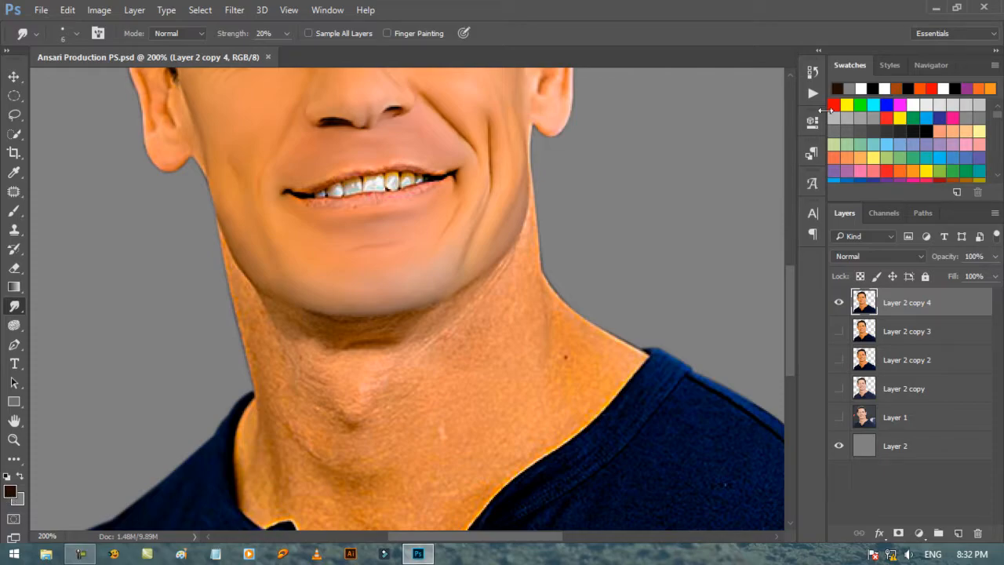
click(834, 102)
click(958, 533)
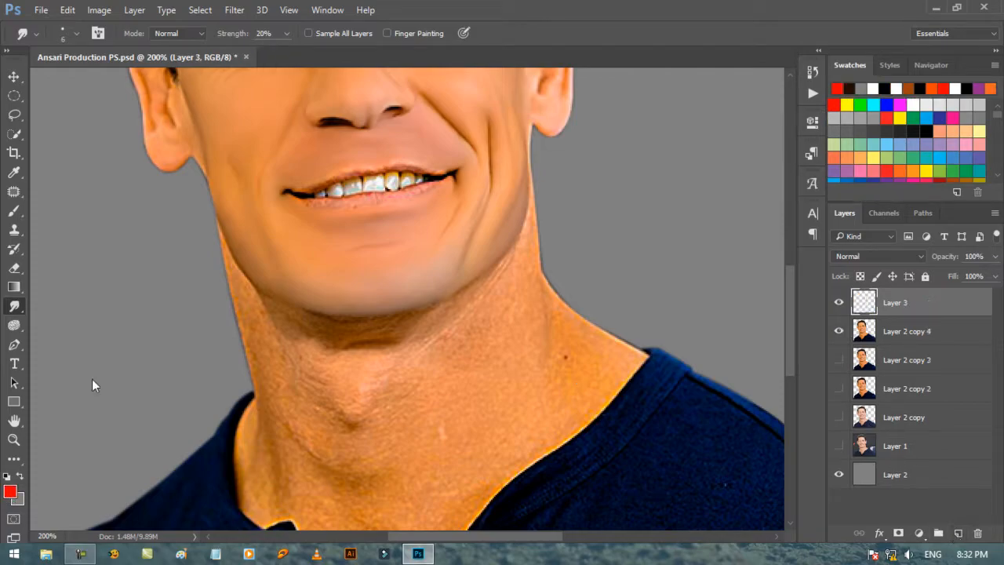
Step: Paint red 3 px guide arrows on Layer 3 along the neck's sides, beneath the chin, across the throat and down to the collar opening
click(13, 210)
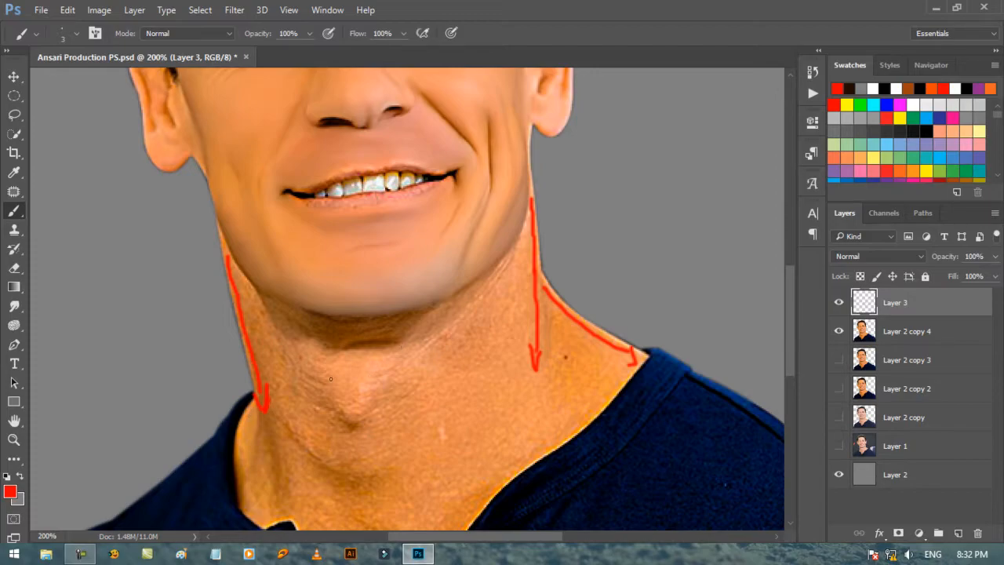
drag(319, 364, 394, 359)
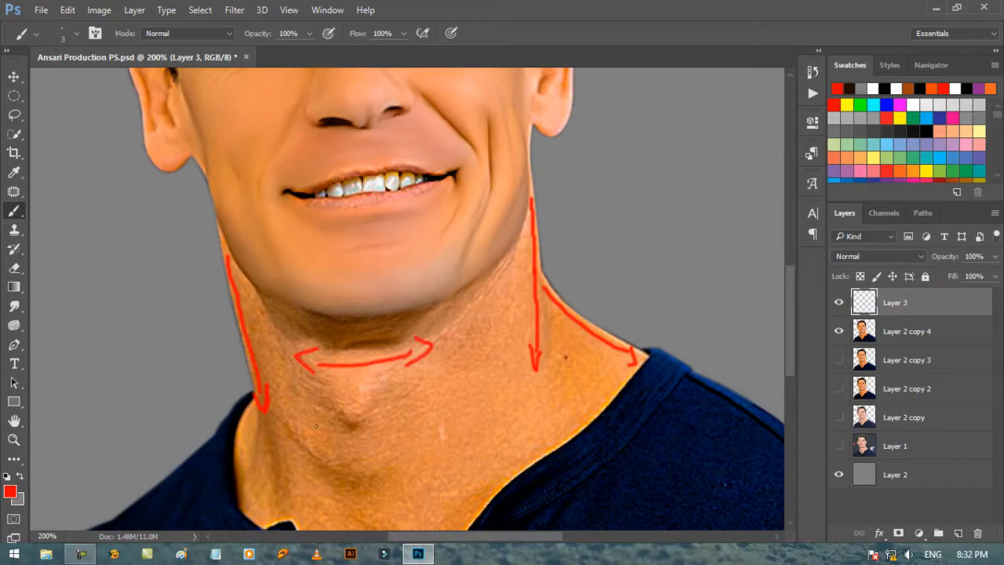
mouse_move(317, 427)
mouse_down()
mouse_move(358, 437)
mouse_move(416, 421)
mouse_up()
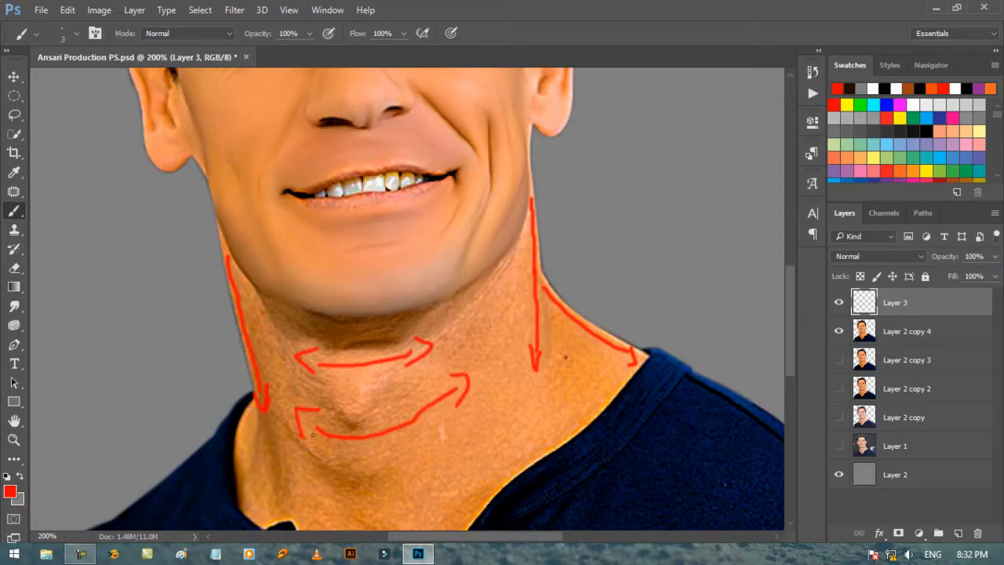
drag(504, 297, 461, 339)
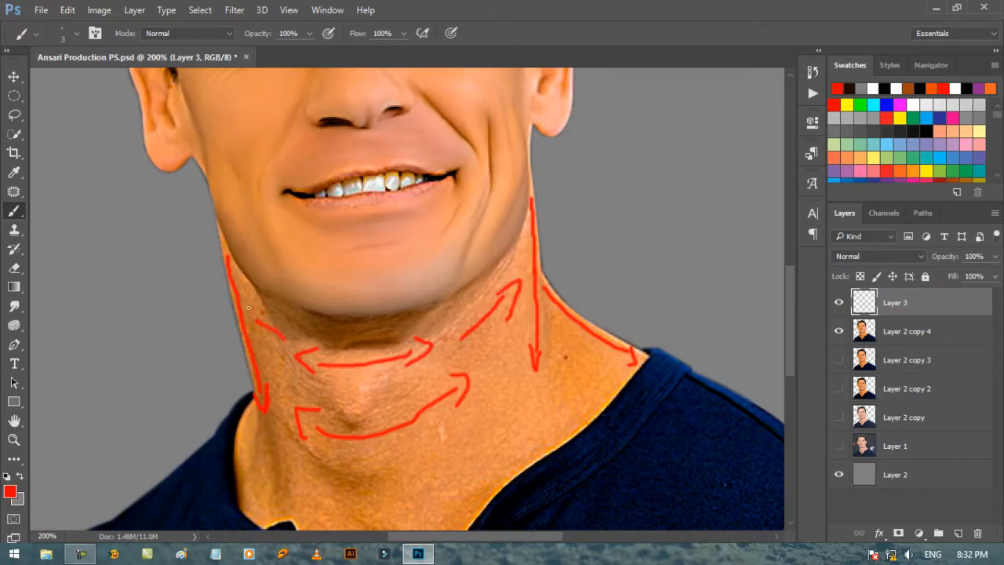
scroll(294, 370, down, 5)
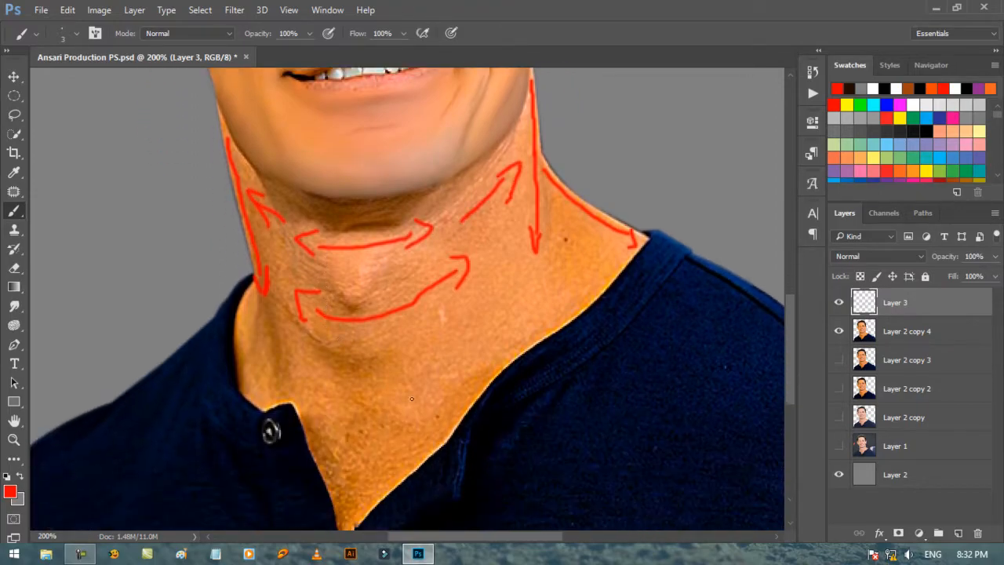
drag(397, 427, 424, 416)
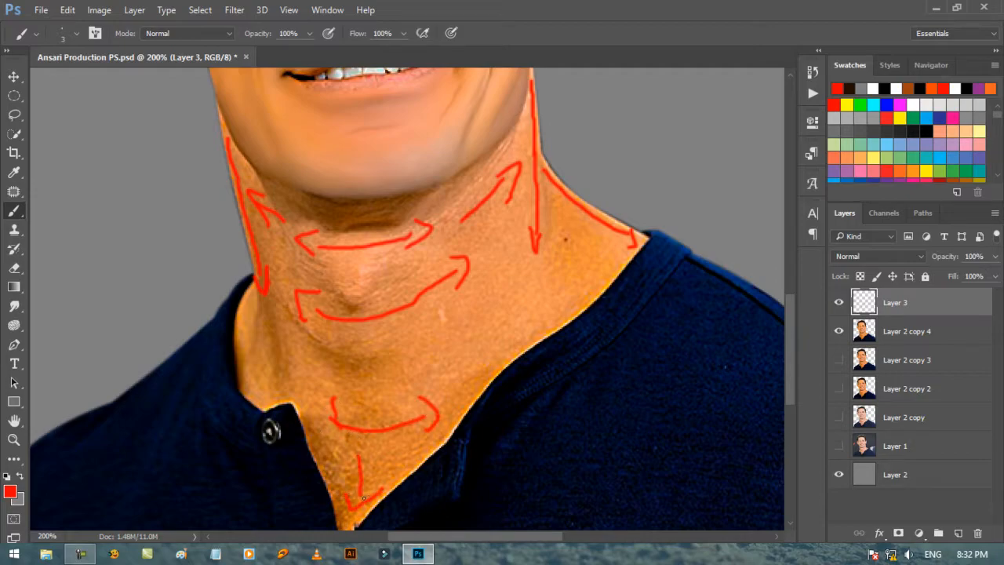
scroll(372, 465, up, 7)
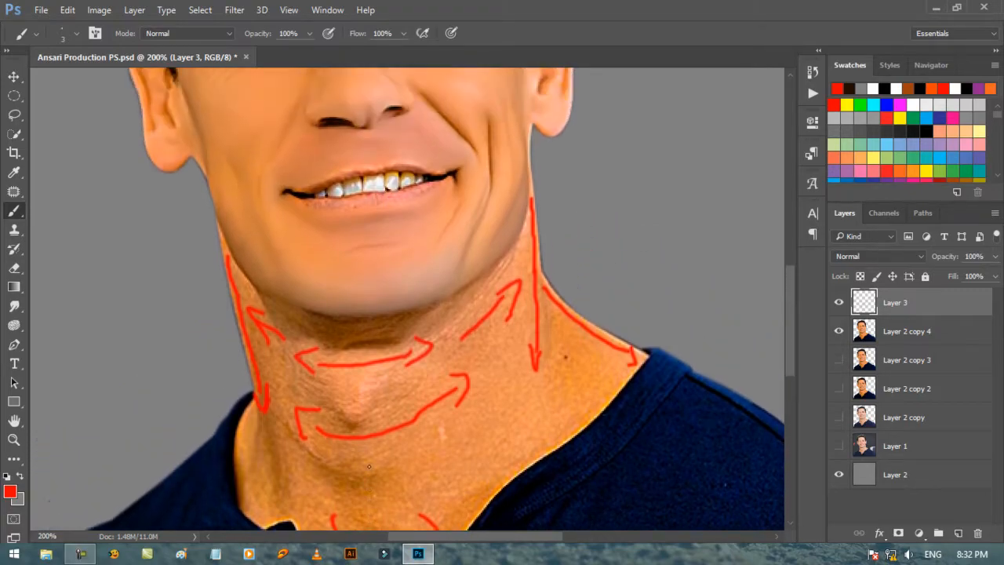
scroll(369, 466, up, 3)
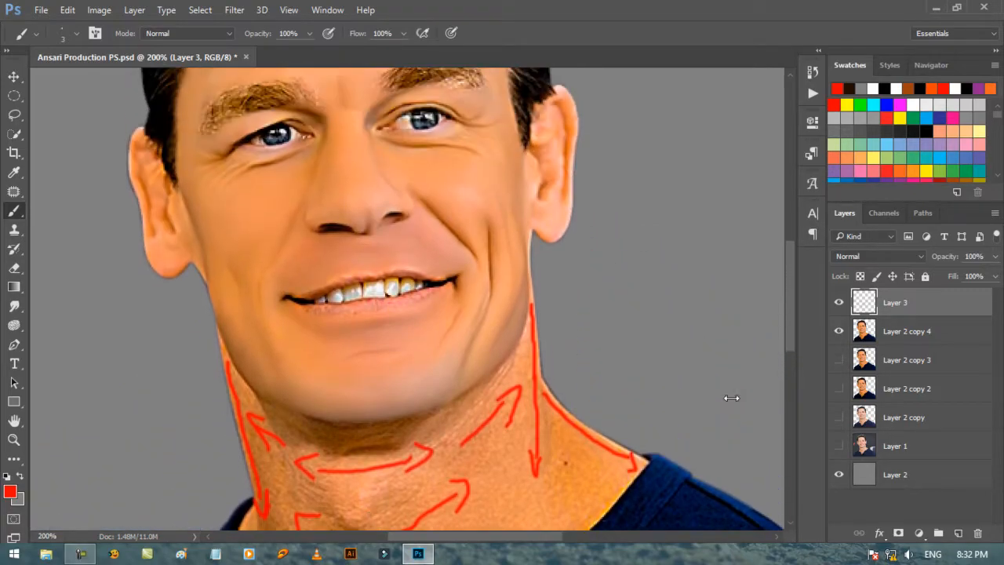
Step: Hide Layer 3, load Layer 2 copy 4's outline as a selection and make that layer active
click(838, 302)
key(z)
click(561, 278)
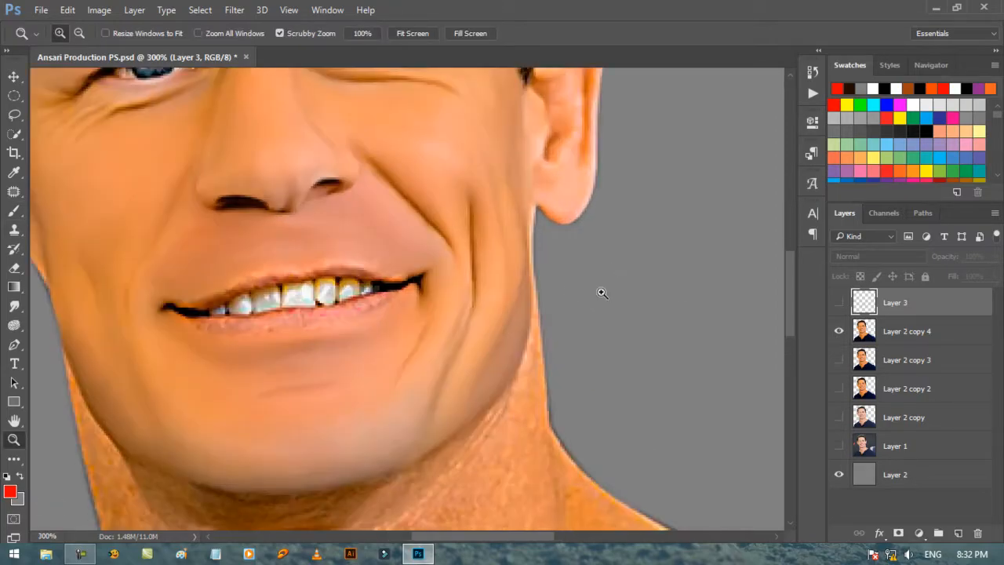
click(584, 296)
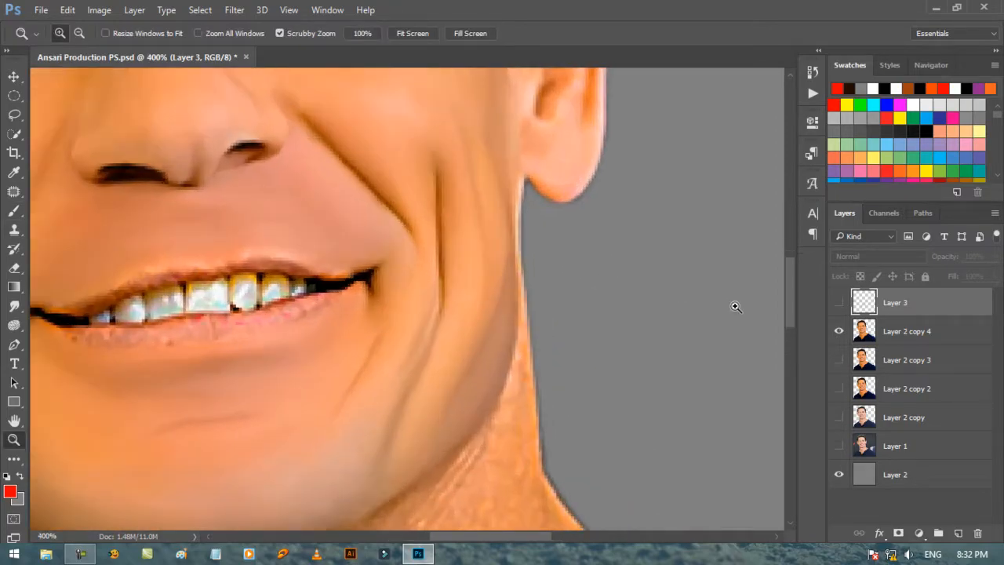
ctrl+click(866, 332)
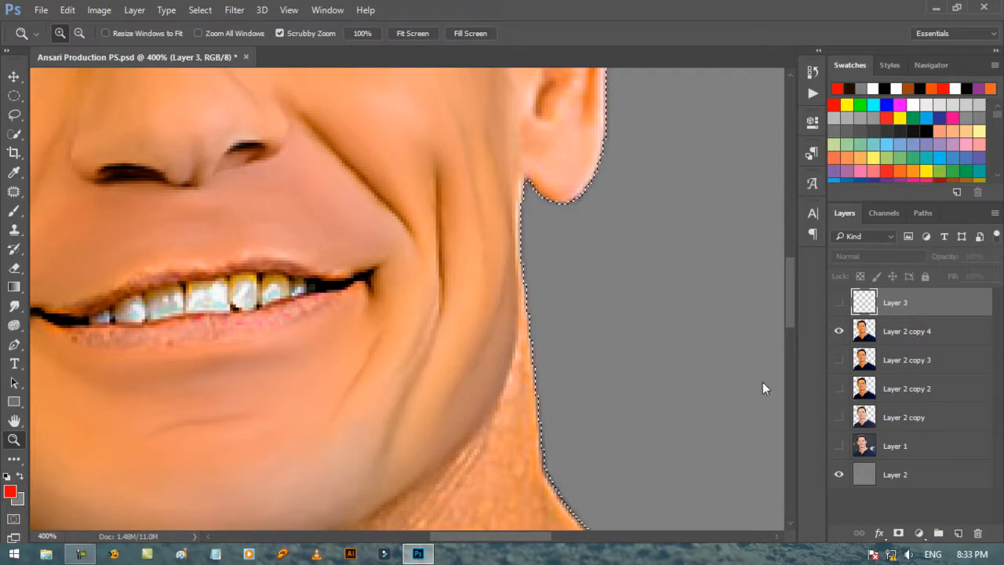
click(917, 331)
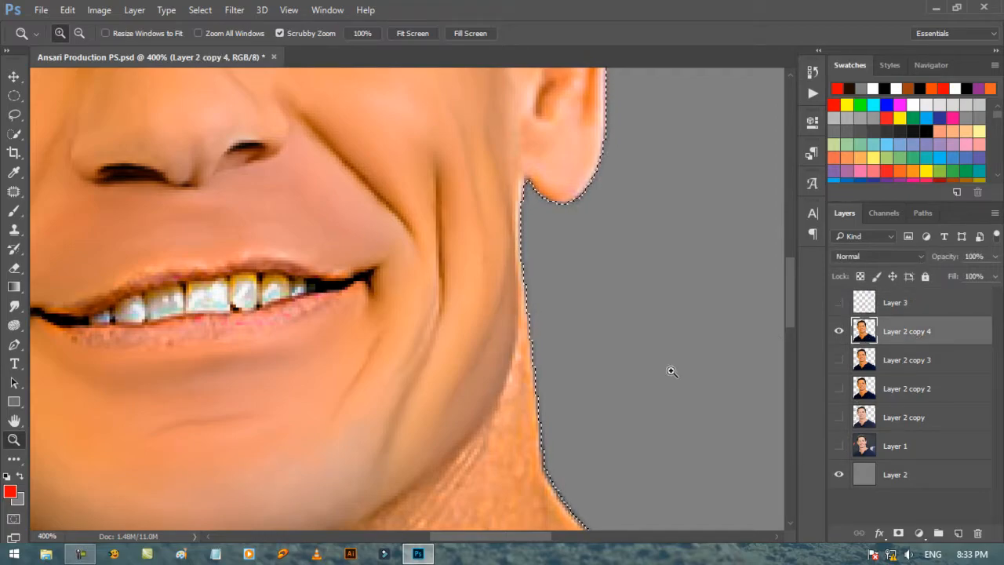
Step: Smudge the right-side neck skin downward from the ear at 20% strength, enlarging the brush from 6 to 15 px
drag(546, 536, 555, 541)
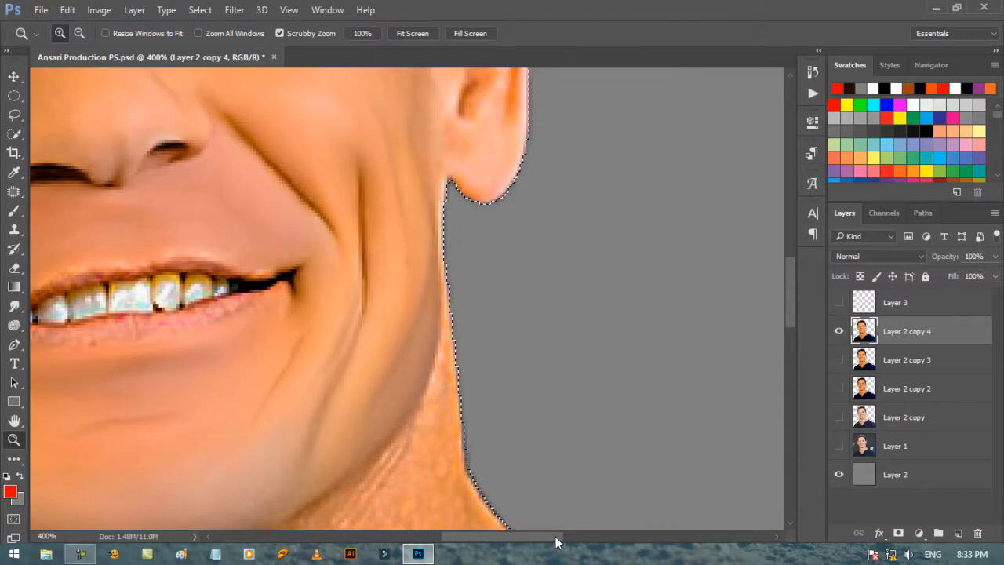
click(16, 308)
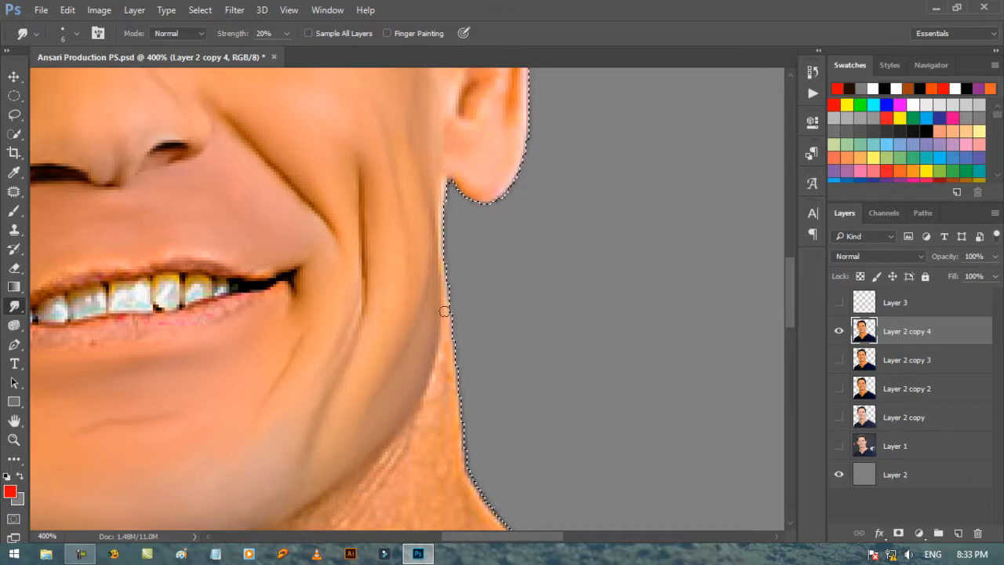
scroll(450, 290, down, 3)
scroll(452, 287, down, 1)
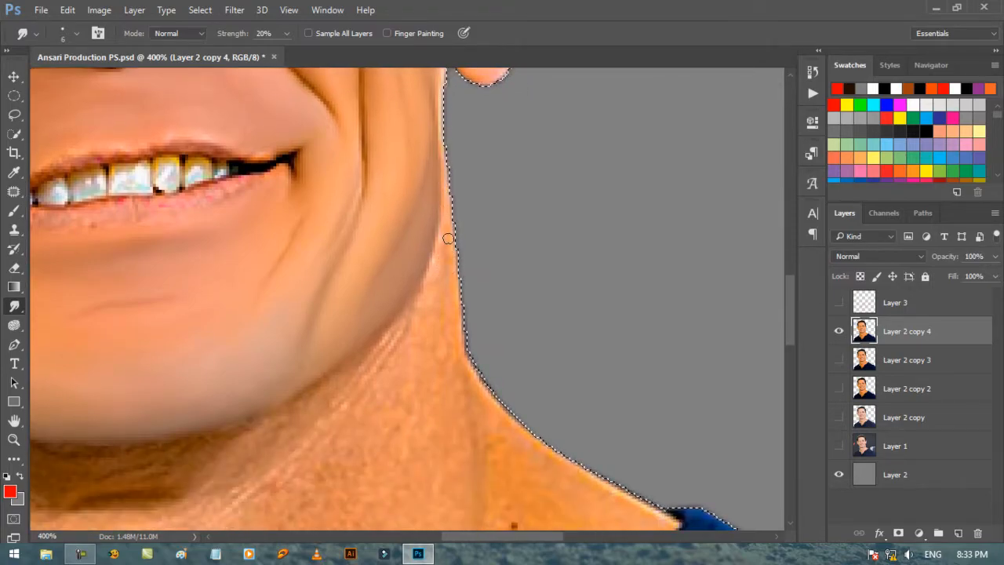
key(bracketright)
key(bracketright)
key(bracketright)
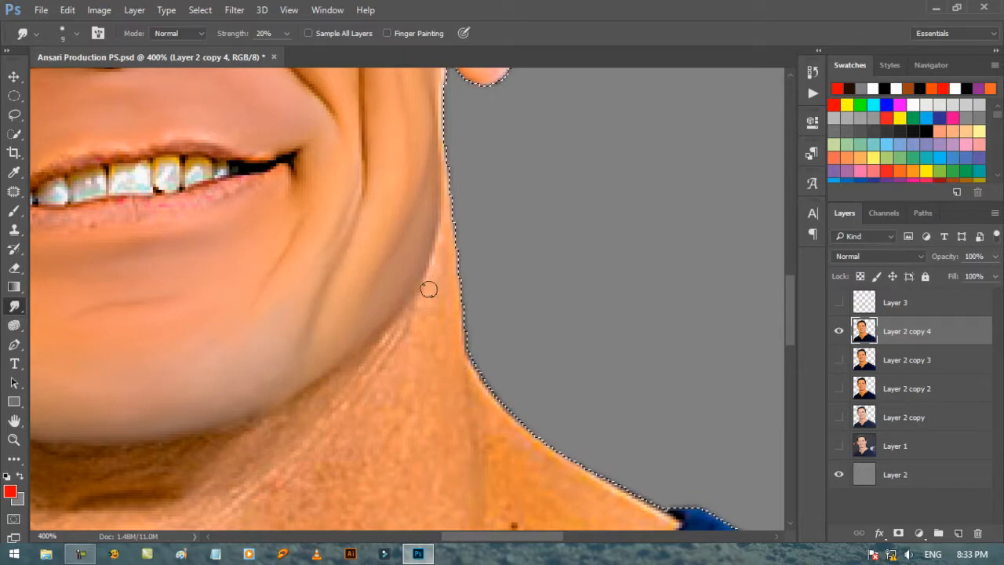
scroll(431, 338, down, 5)
key(bracketright)
key(bracketright)
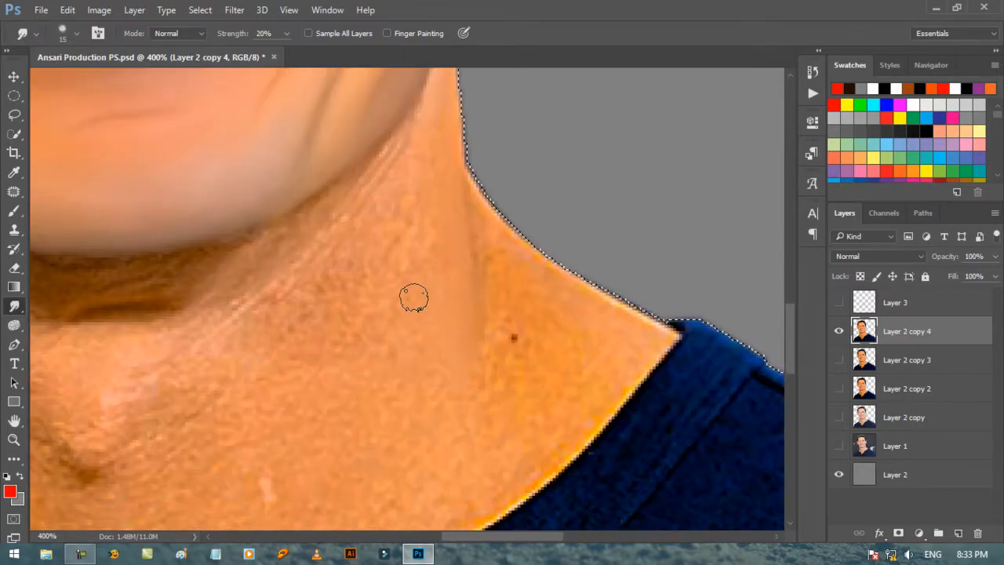
Step: Smudge the left-side neck skin between the jaw and the collar with a 5 px brush, enlarged to 10 px lower down
drag(463, 536, 383, 541)
scroll(334, 291, up, 5)
key(bracketleft)
key(bracketleft)
key(bracketleft)
key(bracketleft)
key(bracketleft)
key(bracketleft)
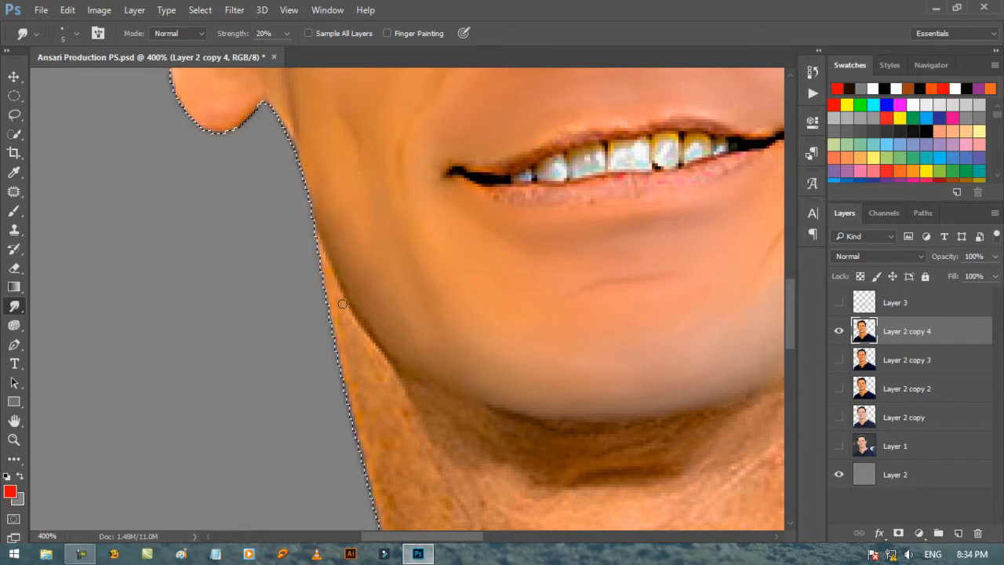
scroll(359, 237, down, 4)
key(bracketright)
key(bracketright)
key(bracketright)
key(bracketright)
key(bracketright)
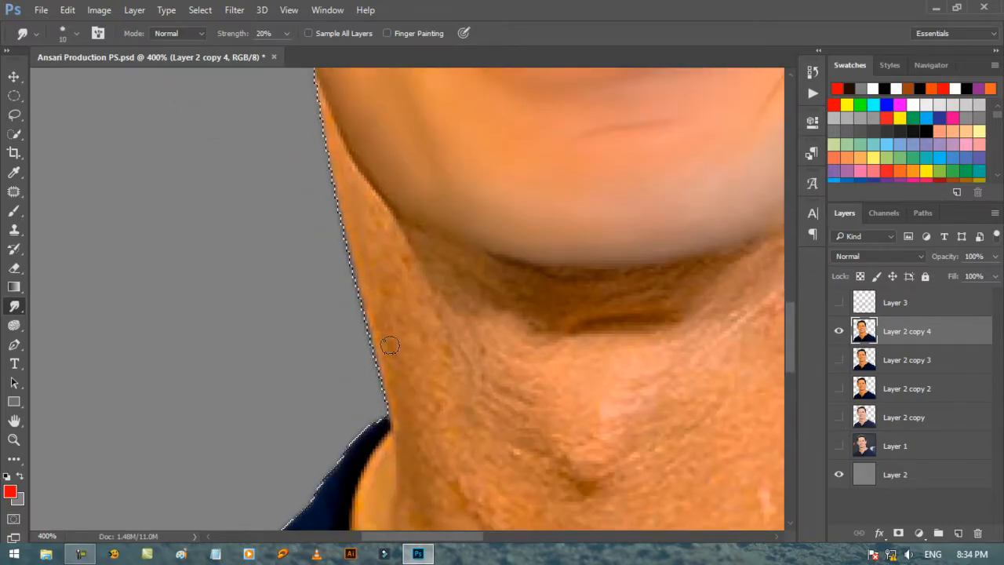
Step: Smudge the shadowed skin beneath the chin smooth along the jawline, varying the brush between 9 and 15 px
scroll(431, 338, up, 3)
key(bracketleft)
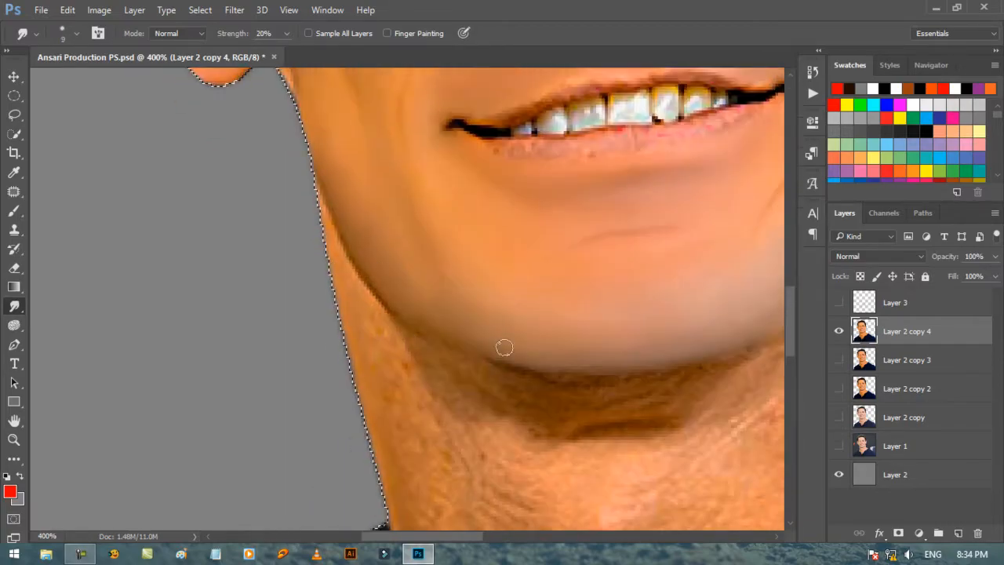
key(bracketright)
key(bracketright)
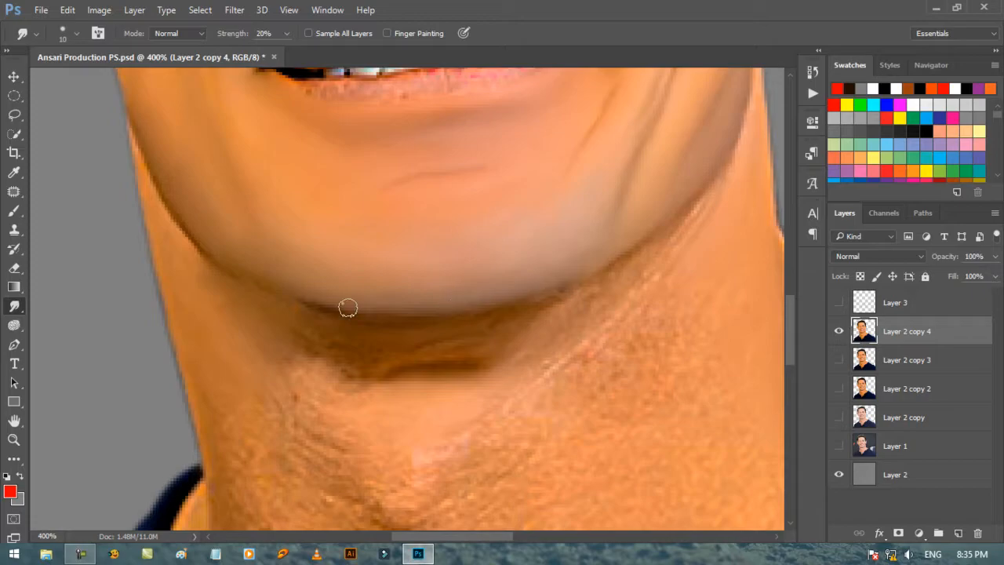
key(bracketright)
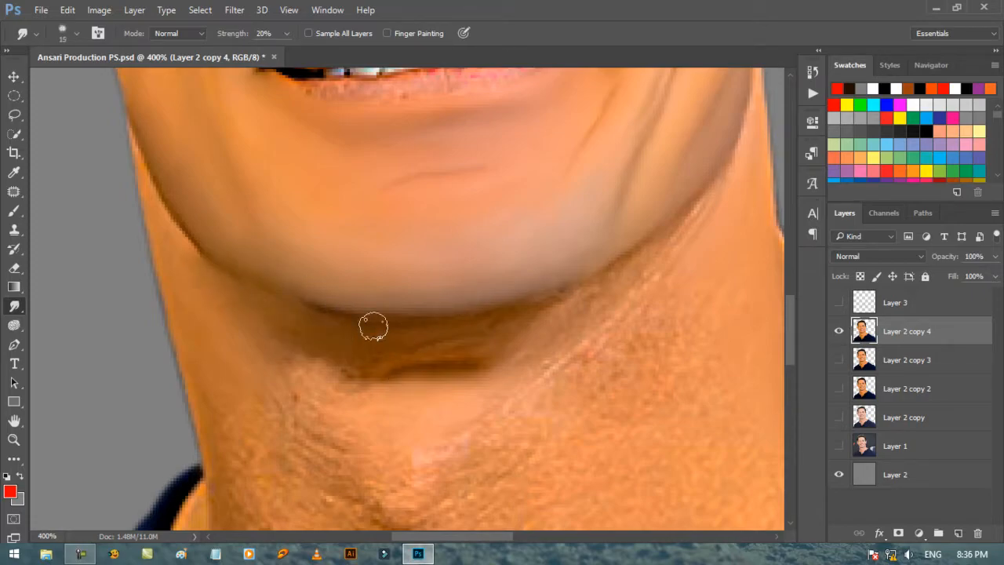
key(bracketleft)
key(bracketleft)
key(bracketright)
key(bracketright)
key(bracketleft)
Step: Smudge the throat and Adam's apple area smooth down to the lower neck crease with 15 and 20 px brushes
mouse_move(491, 361)
mouse_down()
mouse_move(432, 346)
mouse_move(342, 382)
mouse_move(338, 367)
mouse_move(297, 394)
mouse_move(359, 436)
mouse_move(473, 438)
mouse_up()
key(bracketright)
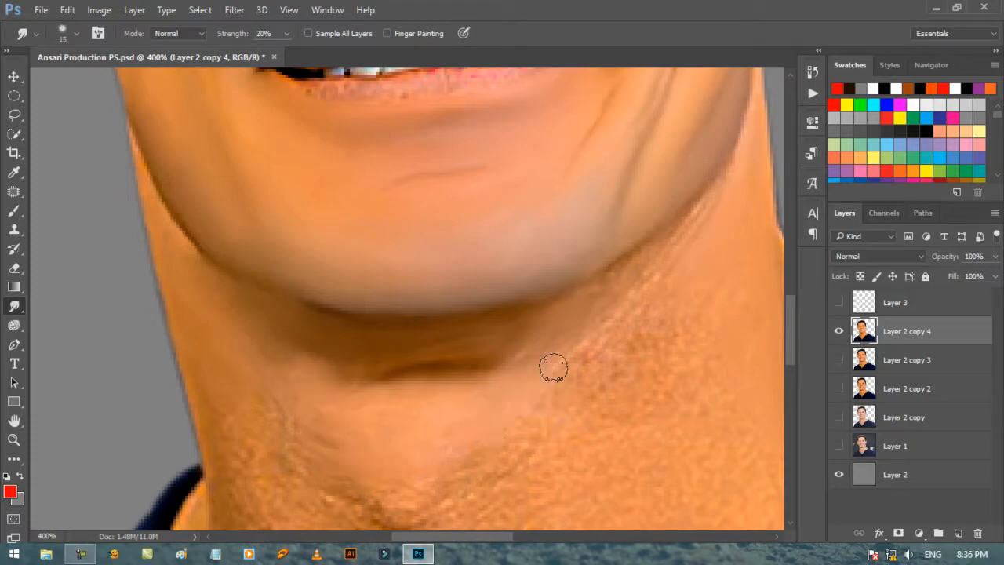
scroll(538, 341, down, 3)
mouse_move(241, 242)
mouse_down()
mouse_move(367, 338)
mouse_move(428, 352)
mouse_move(439, 321)
mouse_move(517, 299)
mouse_move(629, 209)
mouse_move(472, 292)
mouse_move(331, 345)
mouse_move(245, 243)
mouse_move(241, 286)
mouse_move(311, 413)
mouse_move(358, 414)
mouse_move(391, 390)
mouse_up()
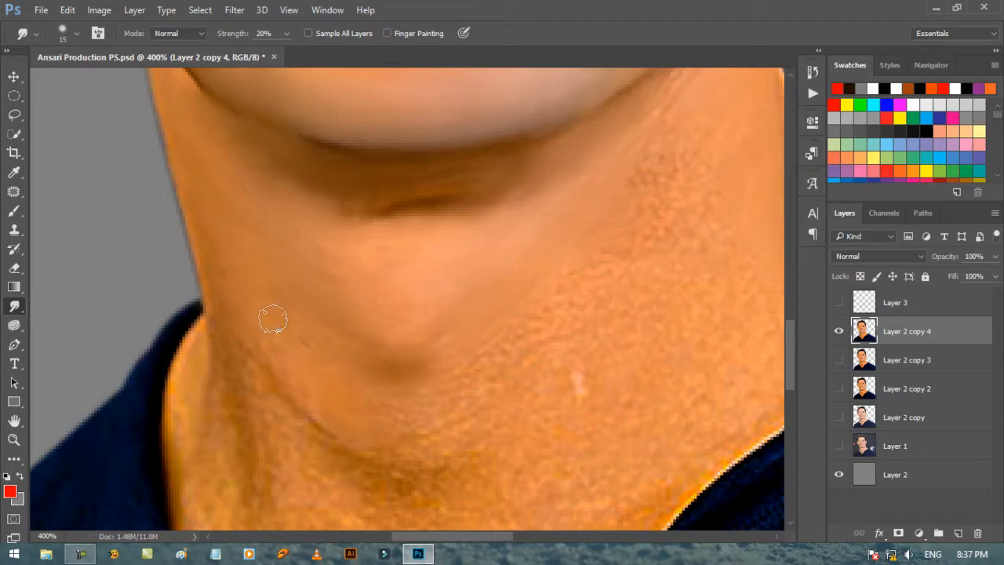
key(bracketright)
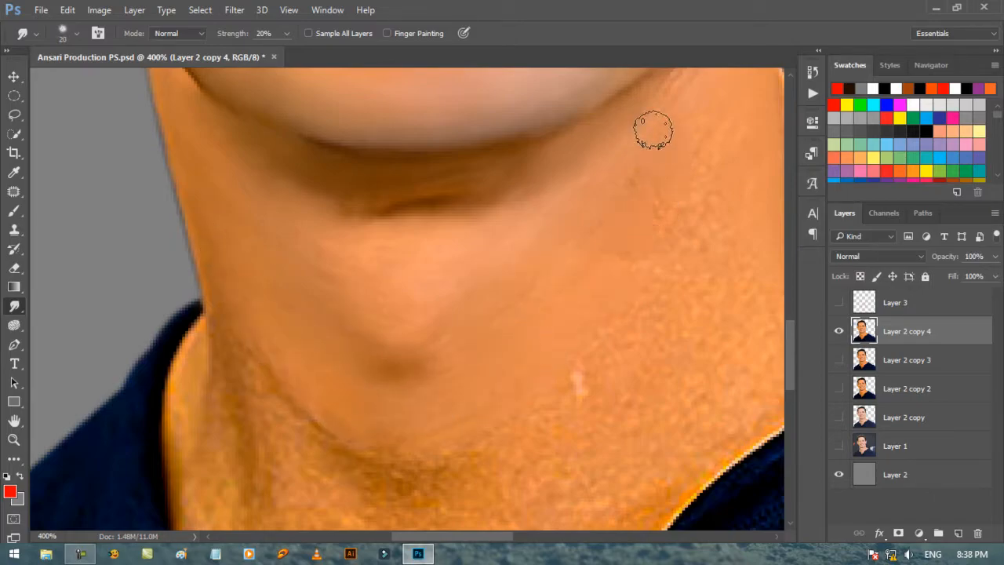
scroll(376, 399, down, 3)
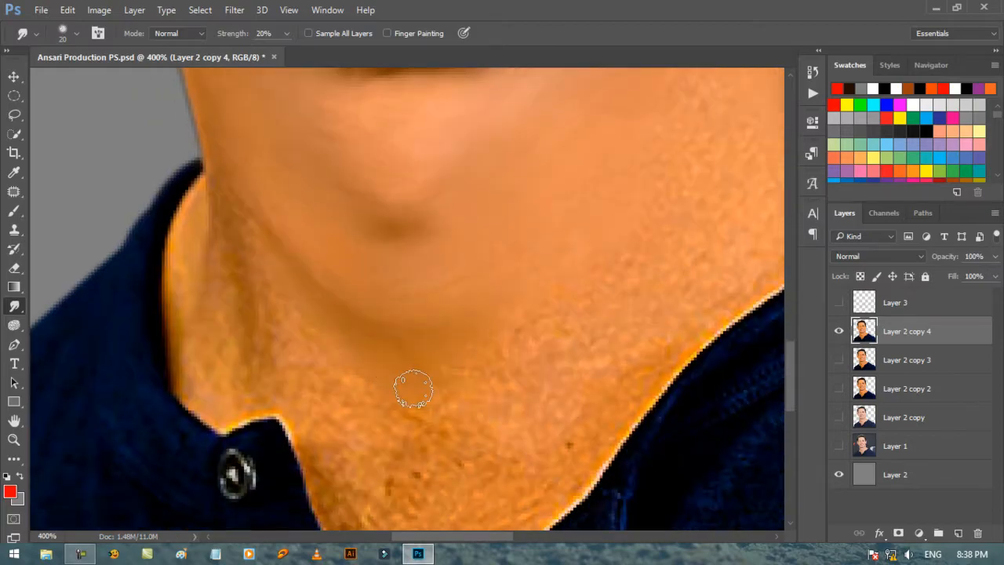
Step: Add a new empty layer directly above Layer 2 copy 4 and ready the 3 px red Brush
key(ctrl+shift+alt+n)
key(b)
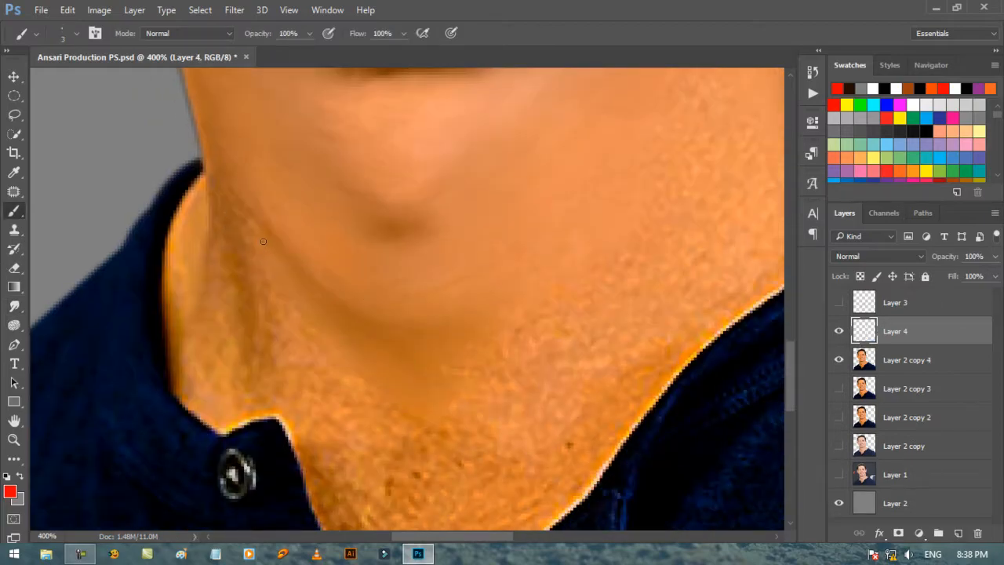
Step: Try marking the lower-left neck crease with a red circle and scribbled cross strokes, undoing the marks
mouse_move(247, 188)
mouse_down()
mouse_move(226, 231)
mouse_move(255, 355)
mouse_move(393, 312)
mouse_move(349, 223)
mouse_move(241, 212)
mouse_up()
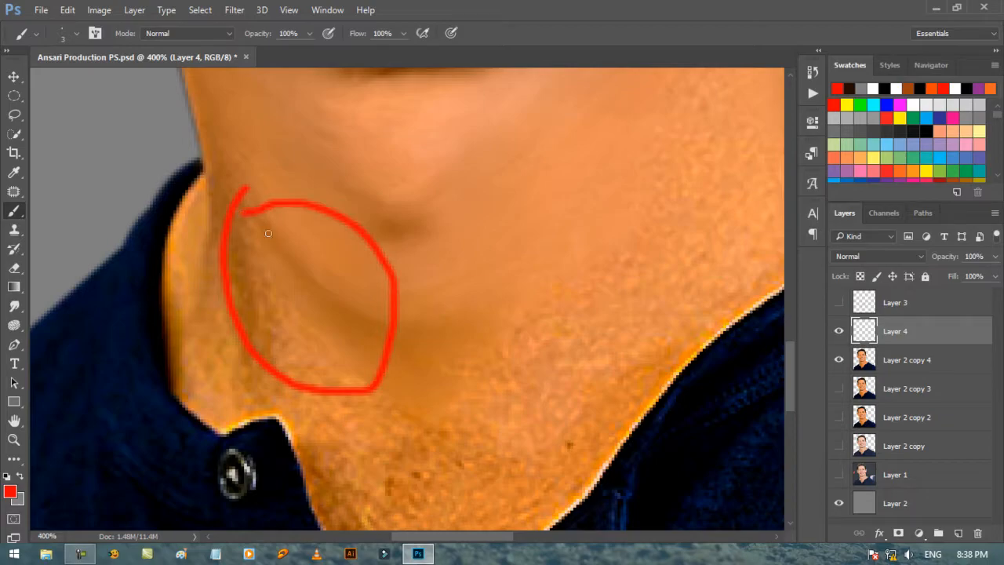
key(ctrl+z)
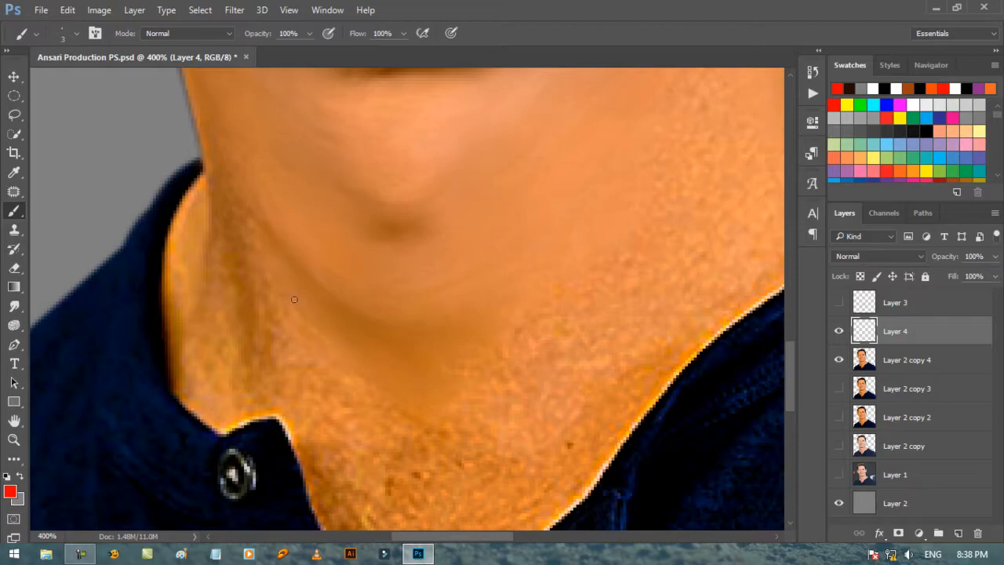
mouse_move(262, 307)
mouse_down()
mouse_move(381, 311)
mouse_move(351, 322)
mouse_up()
mouse_move(247, 281)
mouse_down()
mouse_move(272, 342)
mouse_move(312, 354)
mouse_up()
mouse_move(267, 327)
mouse_down()
mouse_move(313, 331)
mouse_move(286, 355)
mouse_move(372, 401)
mouse_move(390, 436)
mouse_move(315, 350)
mouse_move(325, 294)
mouse_move(245, 261)
mouse_move(351, 359)
mouse_up()
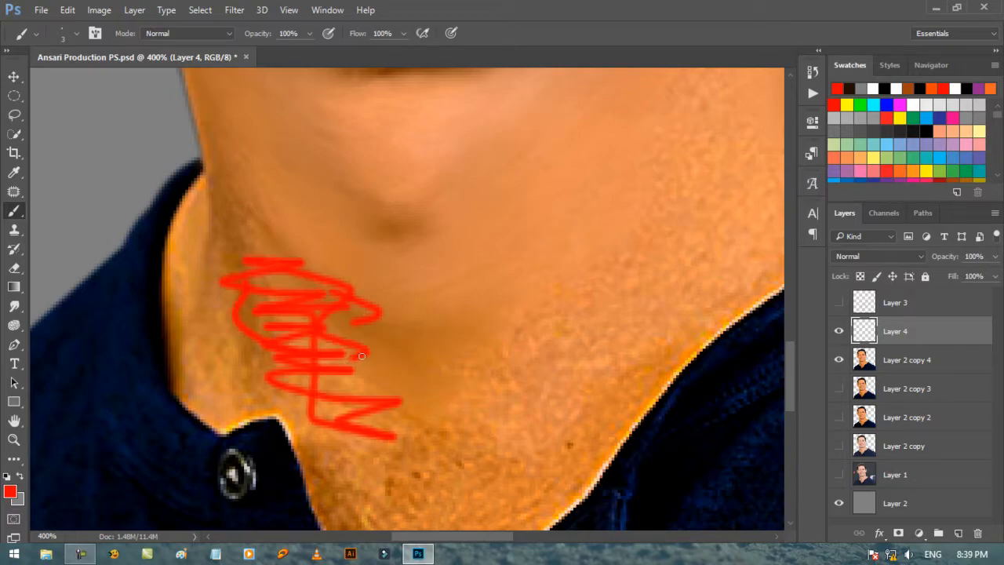
key(ctrl+z)
Step: Mark the smudge directions along the left neck creases with three red downward arrows and clear them from Layer 4
mouse_move(251, 229)
mouse_down()
mouse_move(305, 321)
mouse_move(361, 367)
mouse_move(381, 345)
mouse_move(347, 379)
mouse_up()
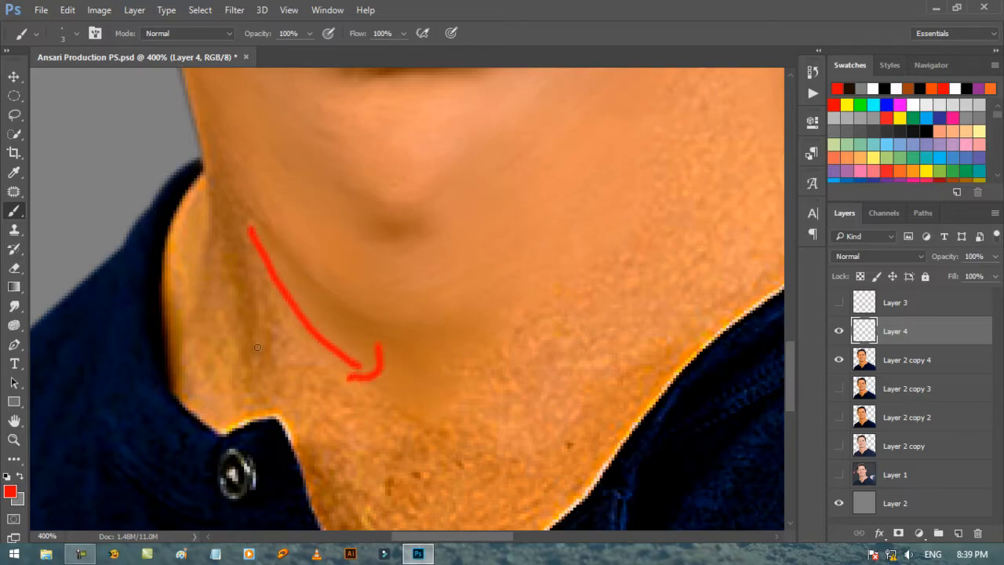
mouse_move(231, 236)
mouse_down()
mouse_move(259, 293)
mouse_move(271, 369)
mouse_up()
mouse_move(217, 186)
mouse_down()
mouse_move(221, 304)
mouse_move(211, 298)
mouse_up()
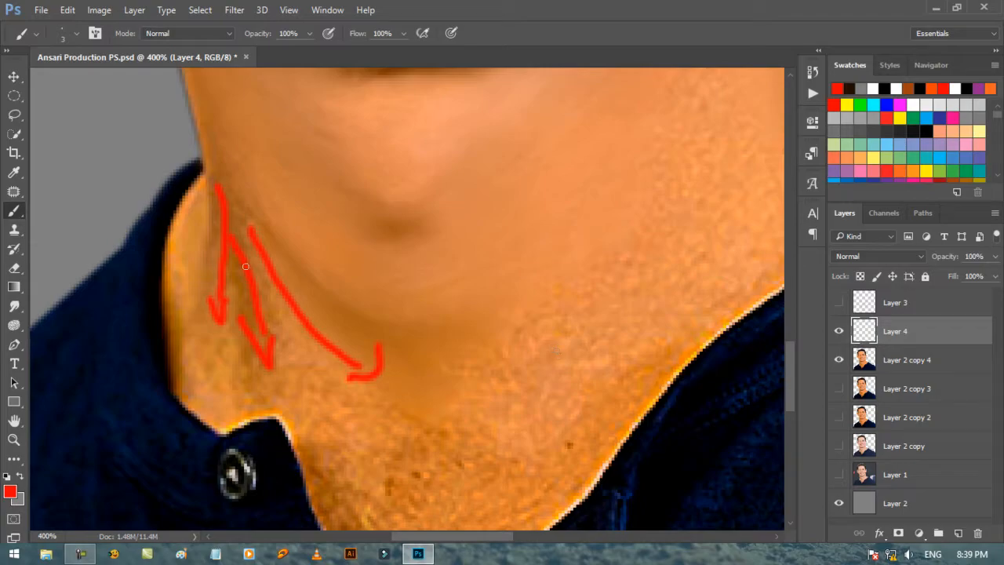
key(Delete)
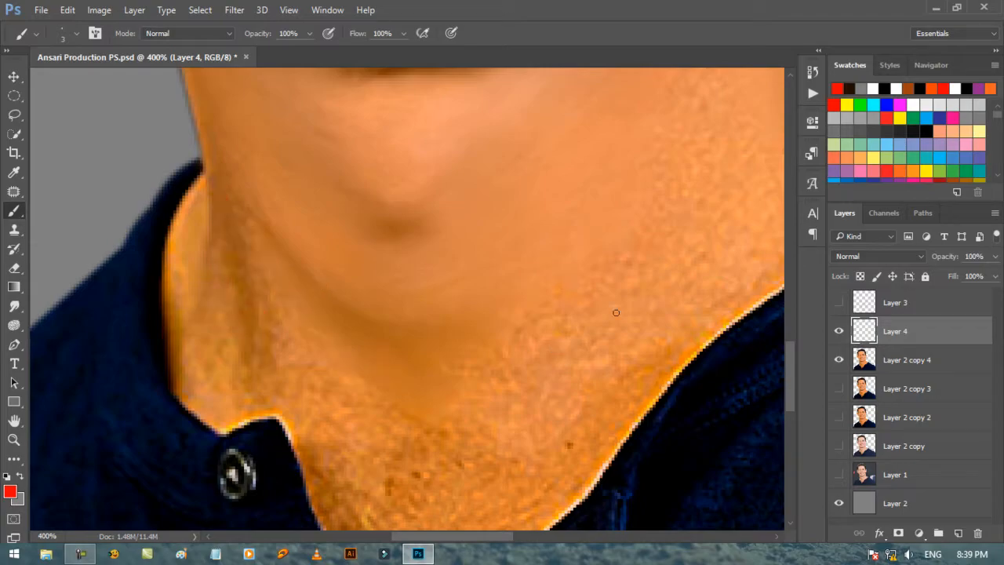
Step: On Layer 2 copy 4, smudge the left neck crease and the lower throat smooth with the 20 px Smudge tool
click(867, 364)
click(14, 306)
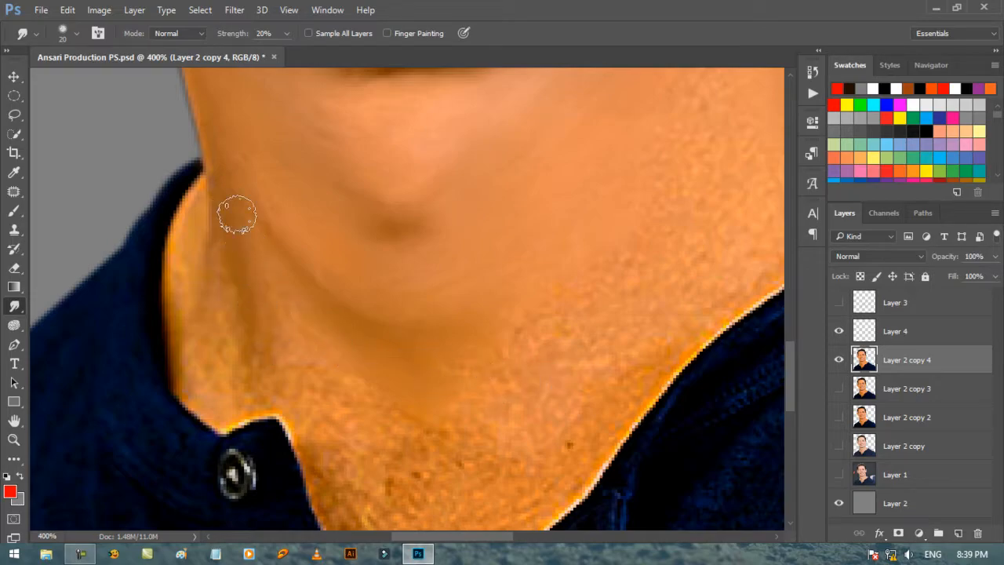
key(bracketleft)
key(bracketright)
mouse_move(333, 416)
mouse_down()
mouse_move(382, 417)
mouse_move(472, 449)
mouse_move(435, 474)
mouse_move(475, 455)
mouse_up()
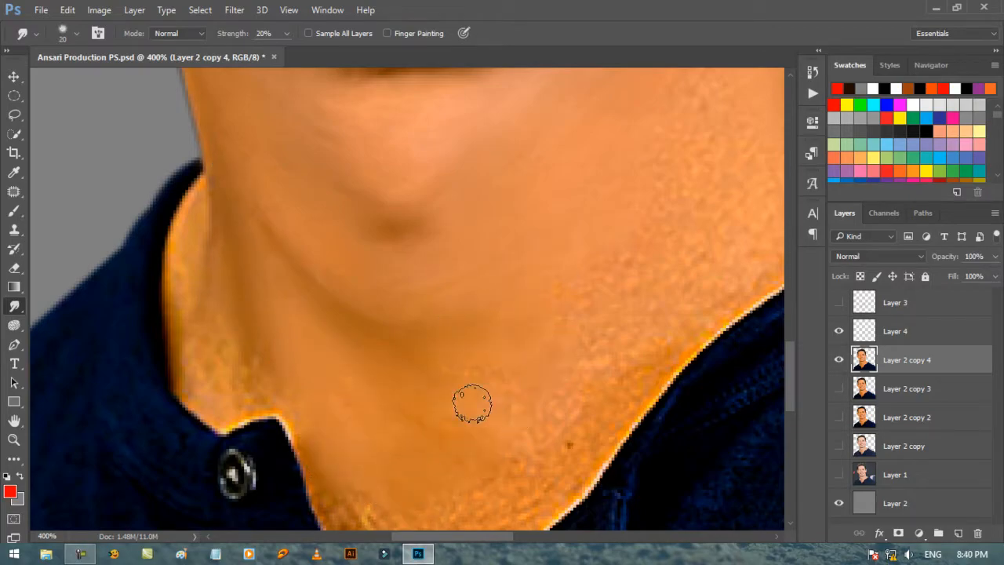
Step: Smudge the skin in the V of the open collar smooth with a 15 px brush and smaller sizes near the edges
scroll(507, 383, down, 3)
scroll(343, 423, down, 3)
key(bracketleft)
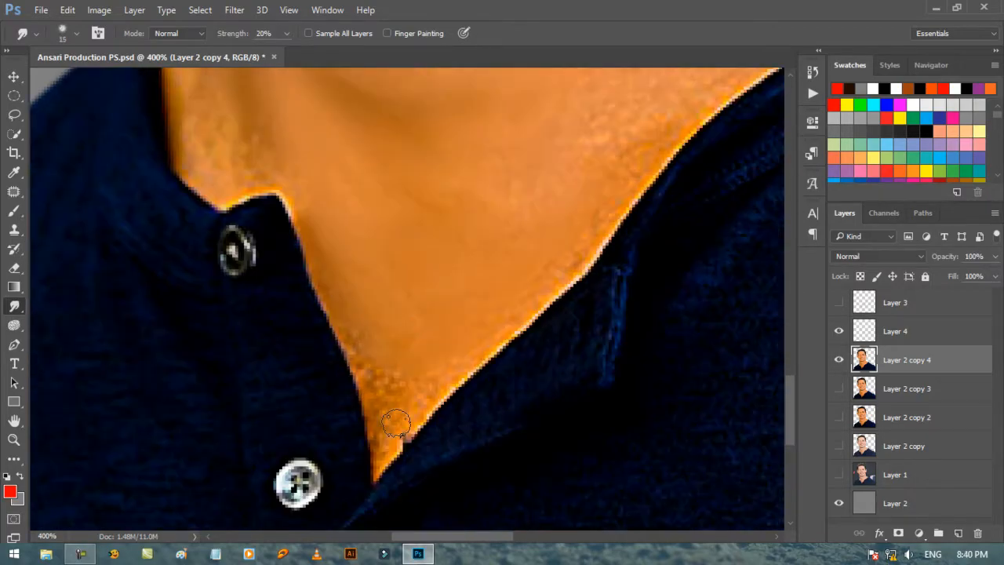
mouse_move(365, 367)
mouse_down()
mouse_move(371, 431)
mouse_move(405, 386)
mouse_move(386, 424)
mouse_move(432, 401)
mouse_move(381, 453)
mouse_move(407, 436)
mouse_up()
key(bracketleft)
key(bracketleft)
key(bracketleft)
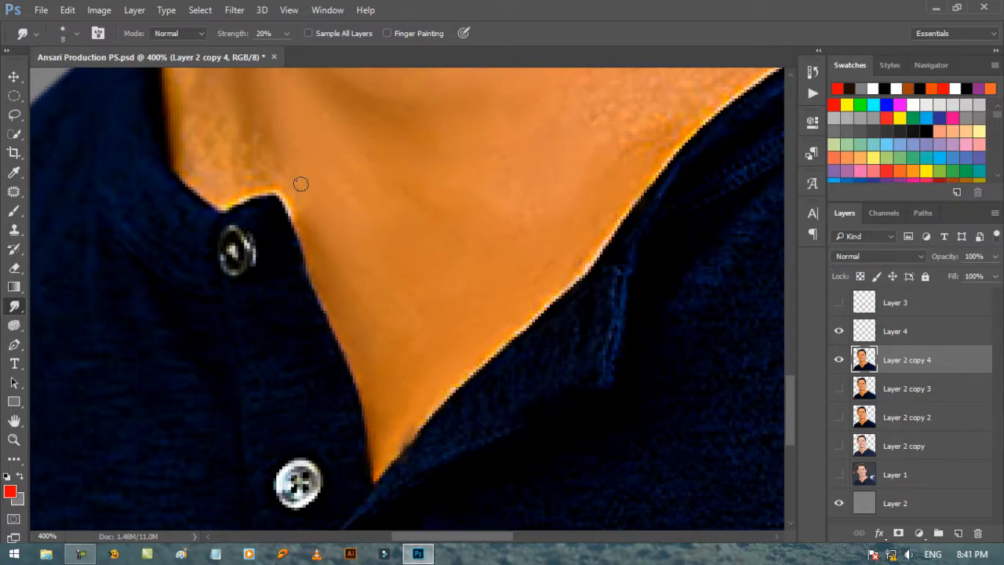
Step: Smudge the lower neck skin beside the right collar edge smooth with a 15 px brush
scroll(300, 184, up, 7)
key(bracketright)
key(bracketright)
key(bracketright)
scroll(645, 353, down, 3)
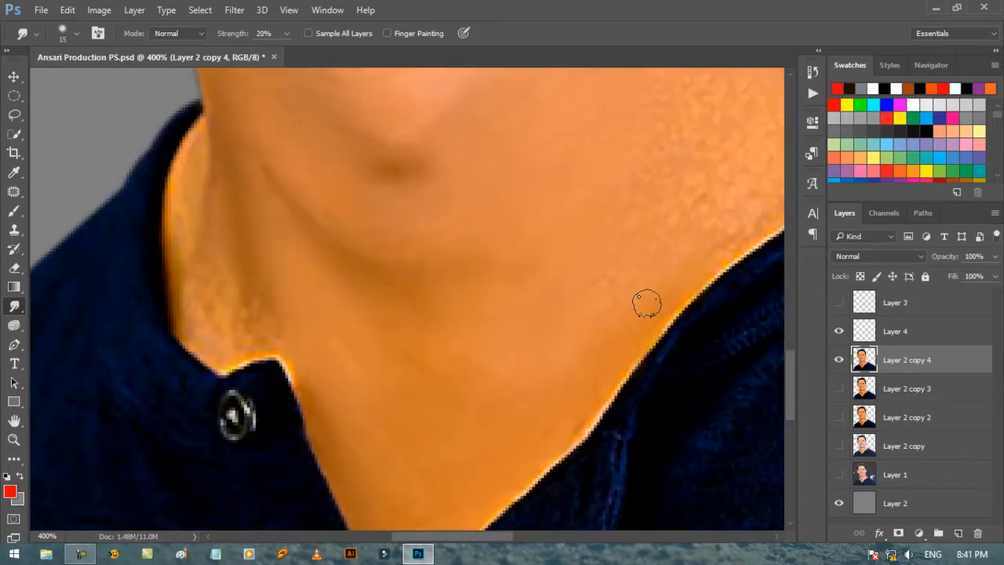
Step: Smudge the grainy skin on the right side of the neck below the jaw with a 20 px brush
scroll(398, 356, up, 5)
scroll(486, 312, right, 6)
right_click(486, 312)
click(437, 206)
scroll(437, 207, up, 1)
scroll(441, 235, up, 1)
key(bracketright)
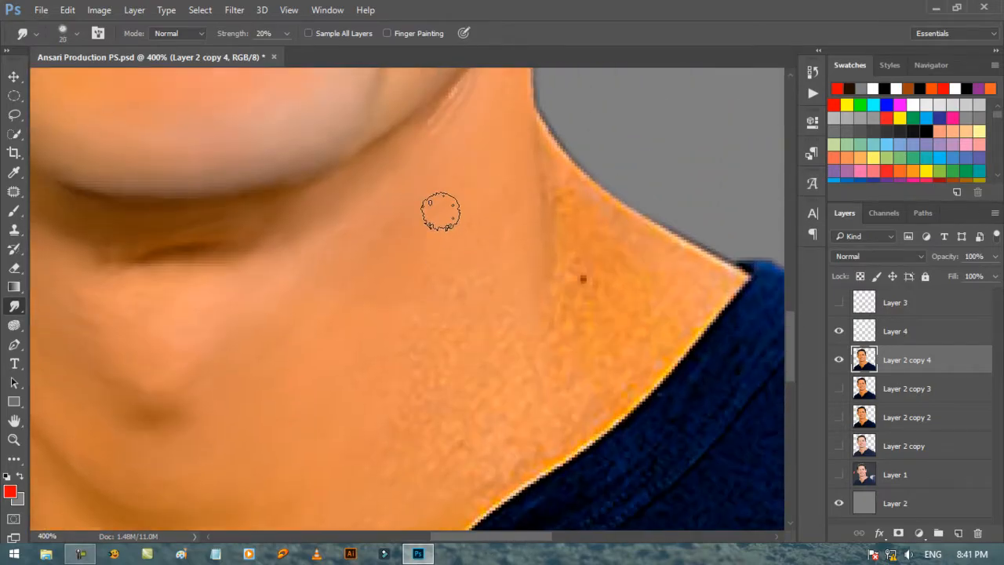
Step: Smudge the skin from the right jawline down the side of the neck, using 9 and 15 px brushes
scroll(441, 212, up, 3)
key(bracketleft)
key(bracketleft)
scroll(406, 369, down, 2)
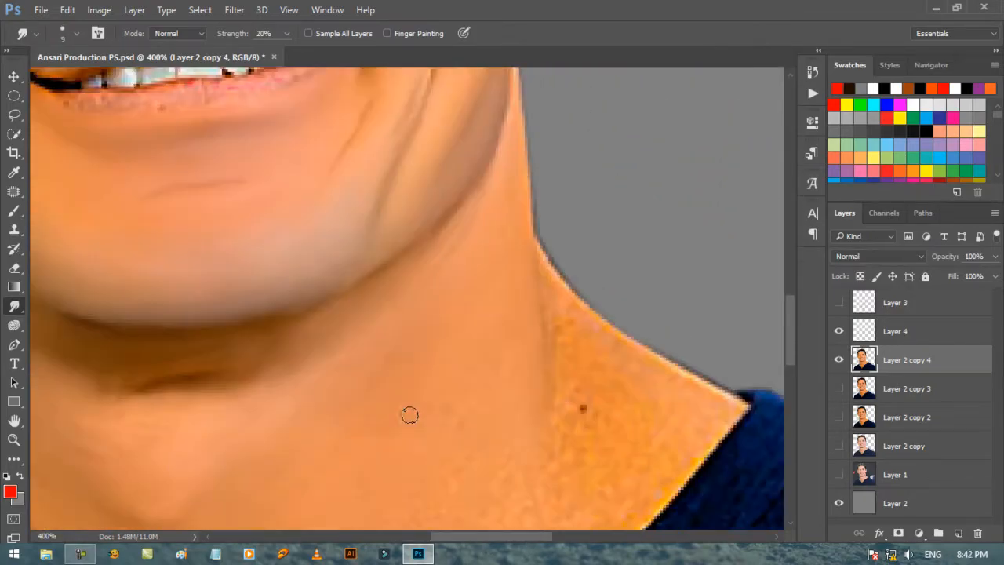
key(bracketright)
key(bracketright)
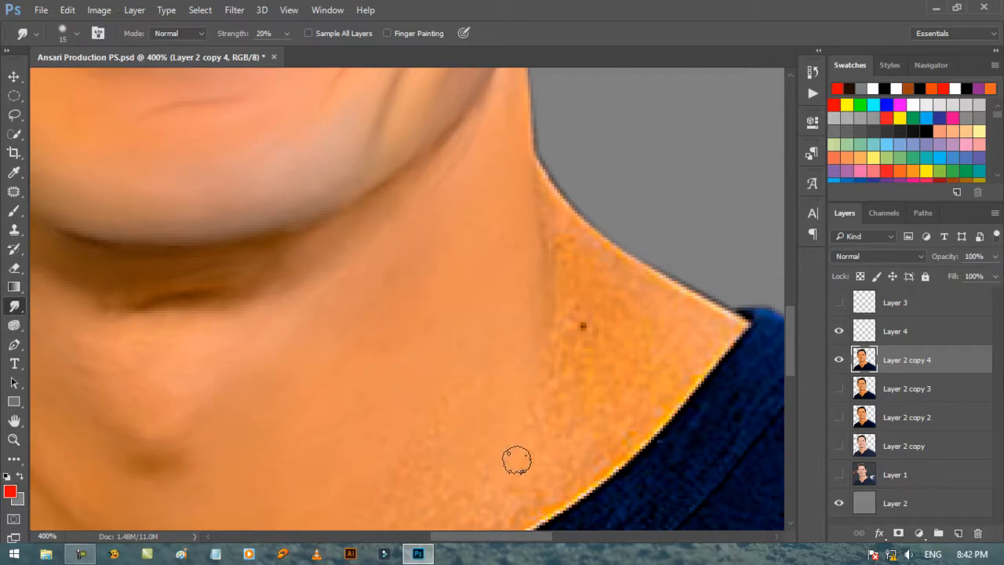
Step: With the cut-out's outline selected, smudge the skin along the right neck-to-shoulder edge with a 10 px brush
scroll(515, 458, down, 2)
key(bracketleft)
scroll(574, 310, up, 3)
key(bracketleft)
mouse_move(544, 251)
mouse_down()
mouse_move(643, 347)
mouse_move(736, 403)
mouse_up()
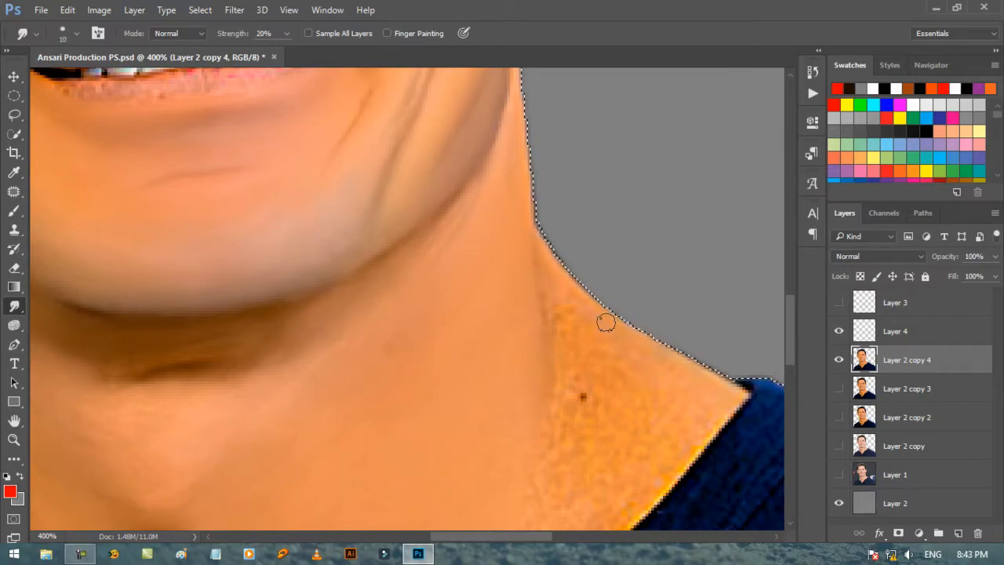
Step: Smudge the skin patch between the right neck crease and the shirt collar smooth, working up to a 15 px brush
key(bracketright)
key(bracketright)
key(bracketleft)
key(bracketleft)
scroll(641, 224, down, 2)
key(bracketright)
key(bracketright)
mouse_move(569, 321)
mouse_down()
mouse_move(574, 449)
mouse_move(555, 465)
mouse_move(599, 413)
mouse_move(531, 342)
mouse_up()
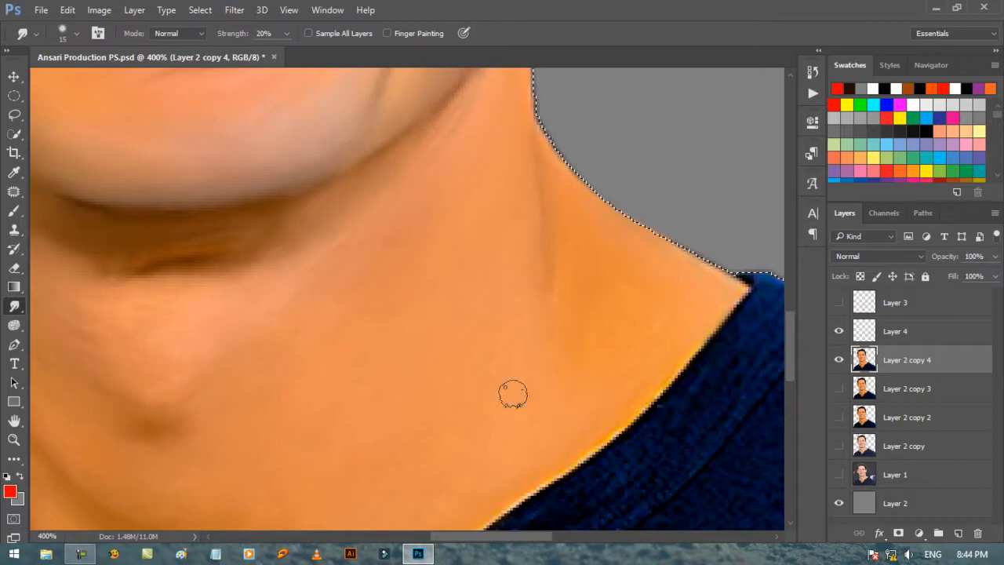
Step: Deselect the outline and smudge the remaining grainy skin inside the left collar with a 9 px brush
scroll(341, 395, left, 5)
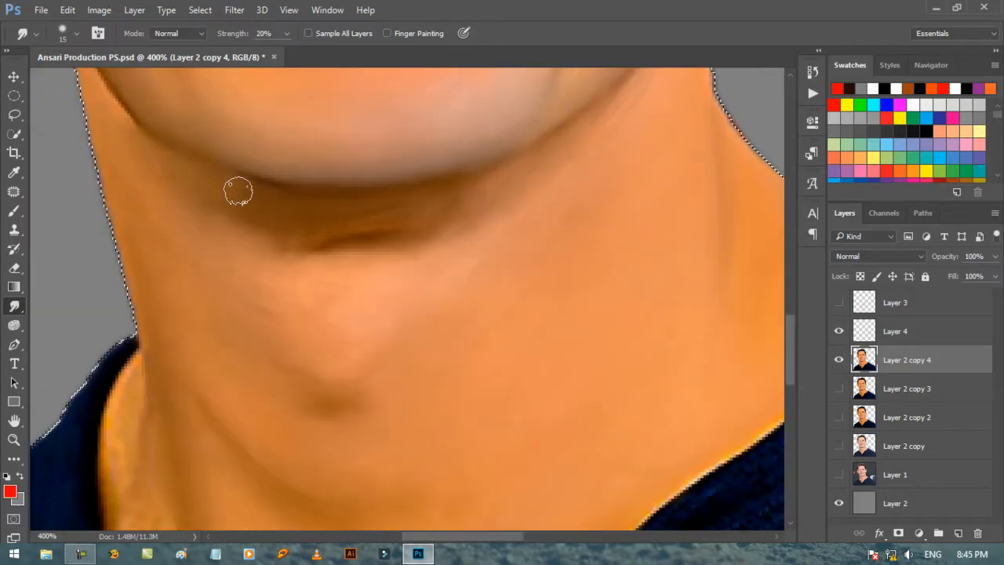
scroll(282, 347, left, 4)
scroll(376, 388, down, 5)
key(bracketleft)
key(bracketleft)
key(bracketleft)
key(bracketleft)
key(ctrl+d)
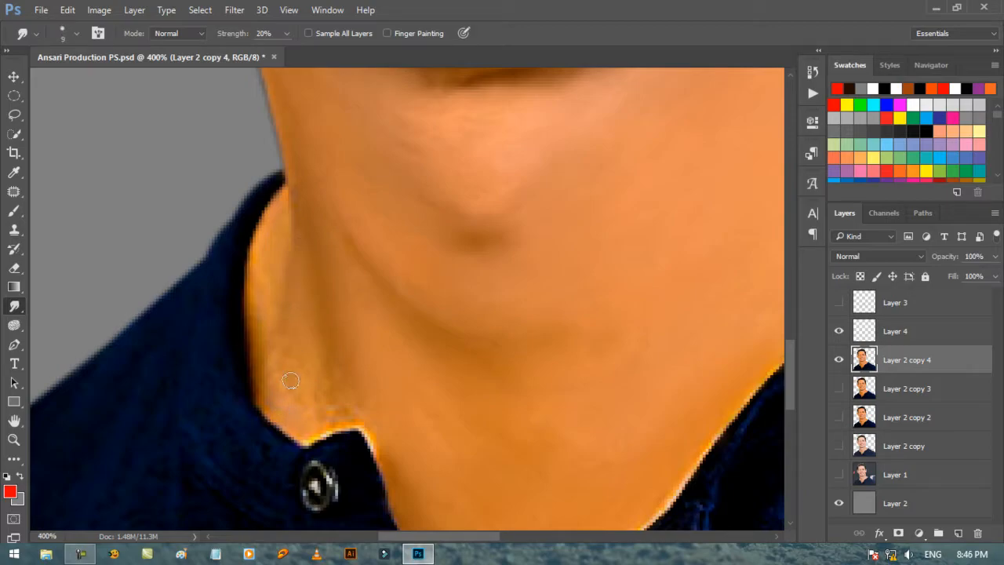
scroll(350, 300, down, 3)
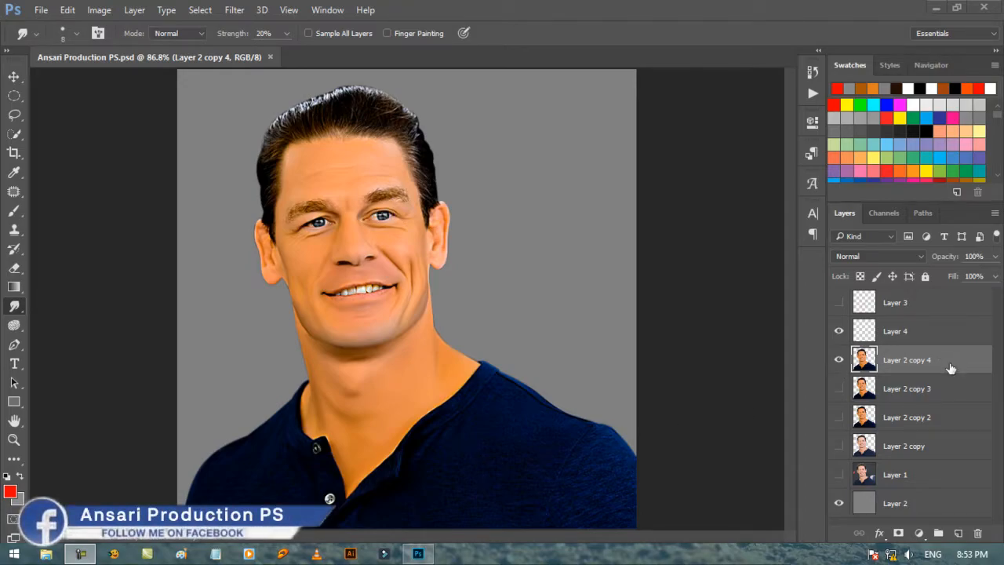
Step: Duplicate Layer 2 copy 4 and delete Layer 3
key(ctrl+j)
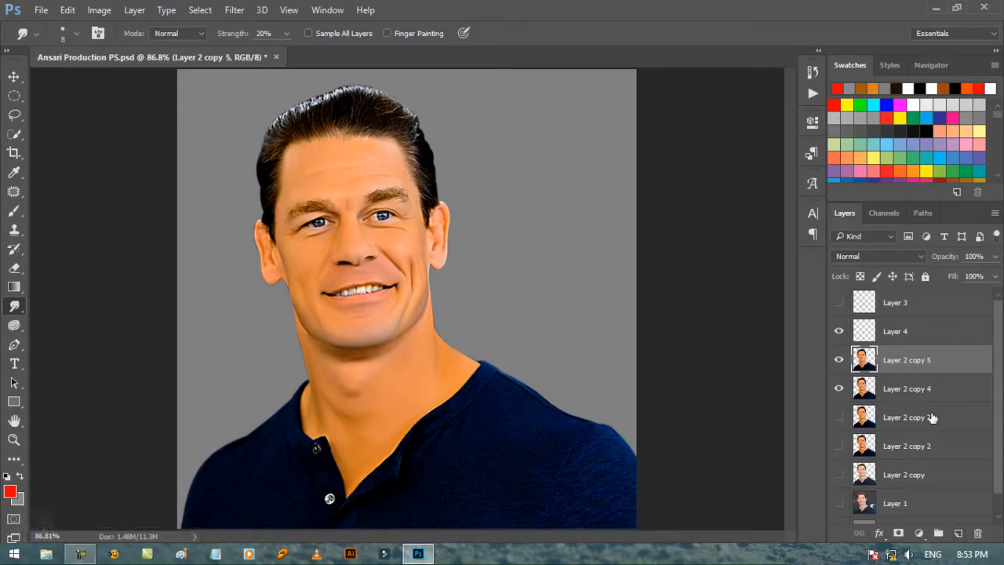
drag(928, 302, 977, 533)
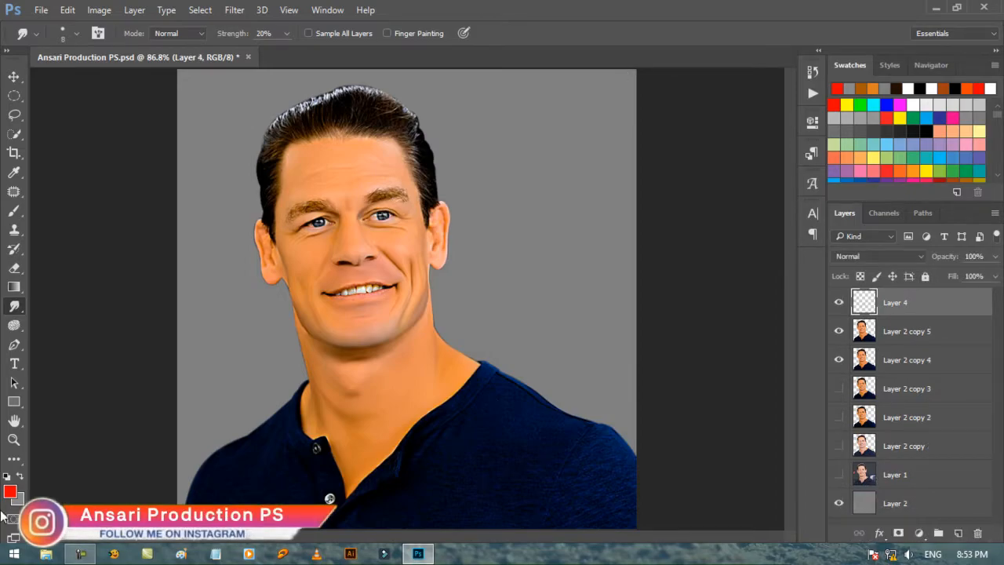
Step: On Layer 4, draw 3 px yellow Brush guides down the right collar band and along the right shoulder seam
click(15, 438)
click(502, 489)
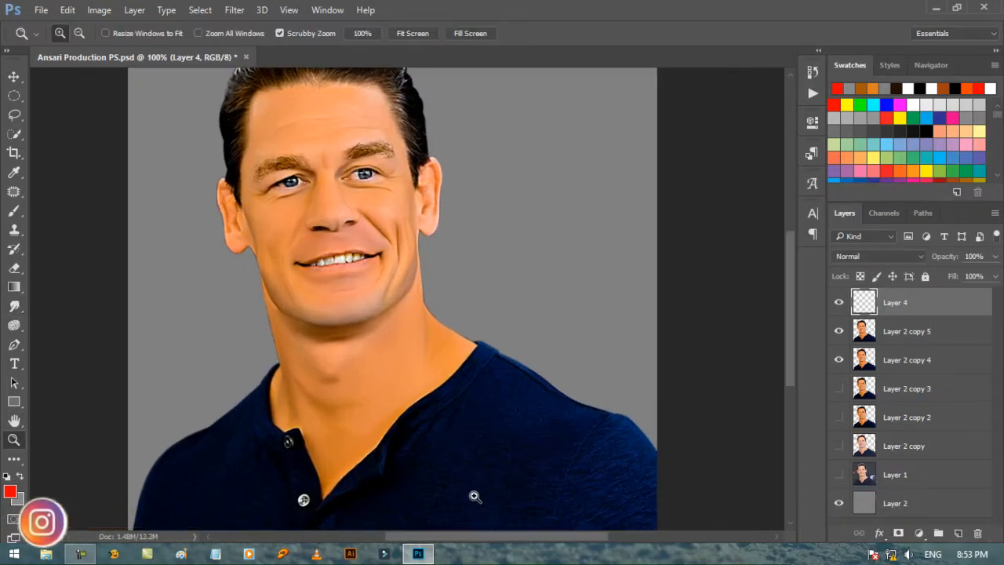
click(473, 491)
drag(535, 535, 558, 537)
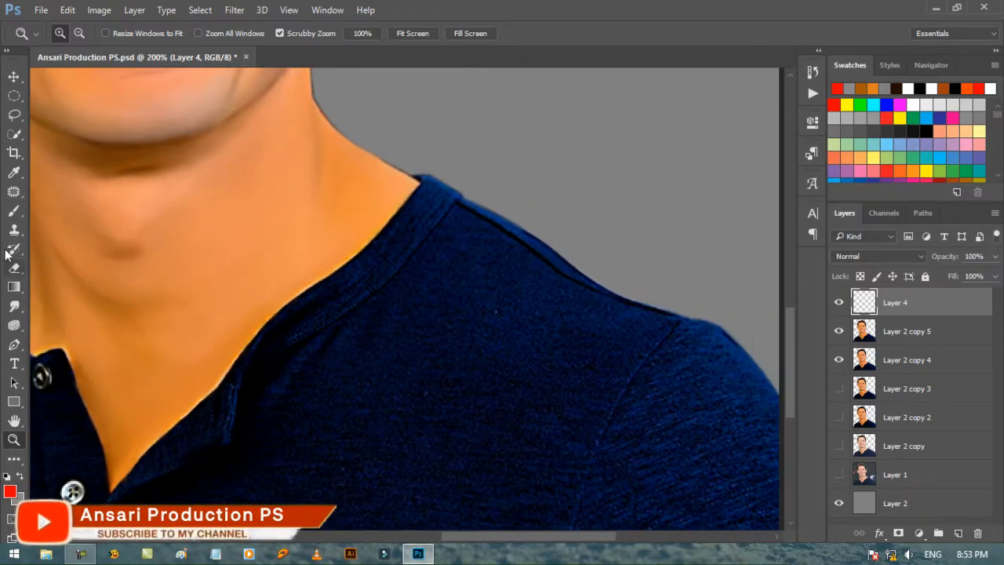
click(14, 211)
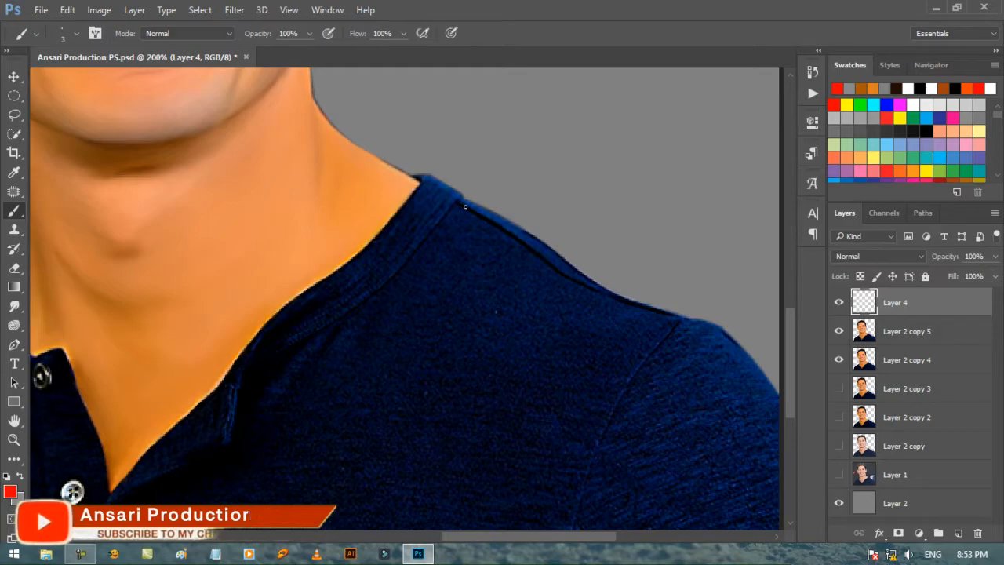
click(901, 121)
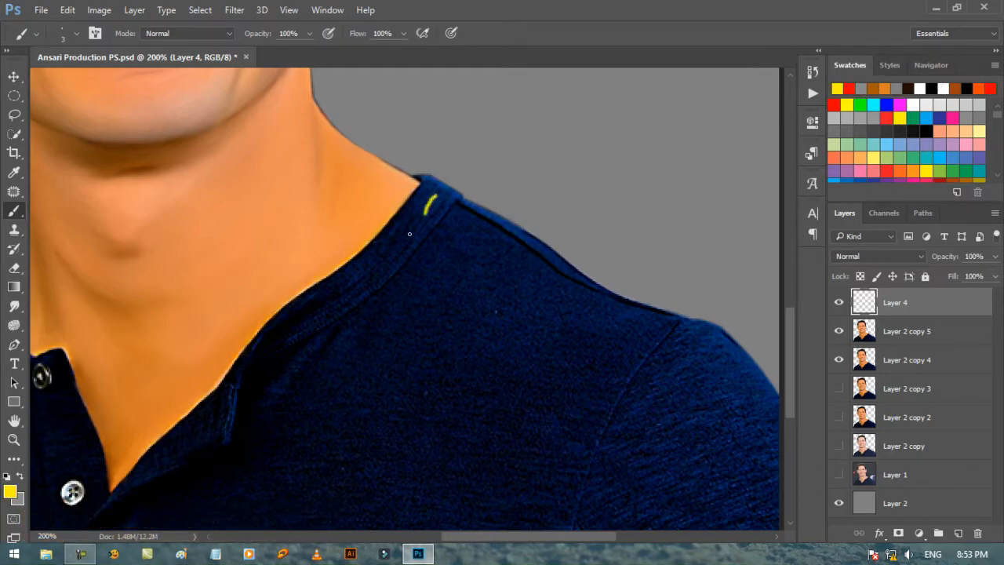
drag(409, 234, 340, 284)
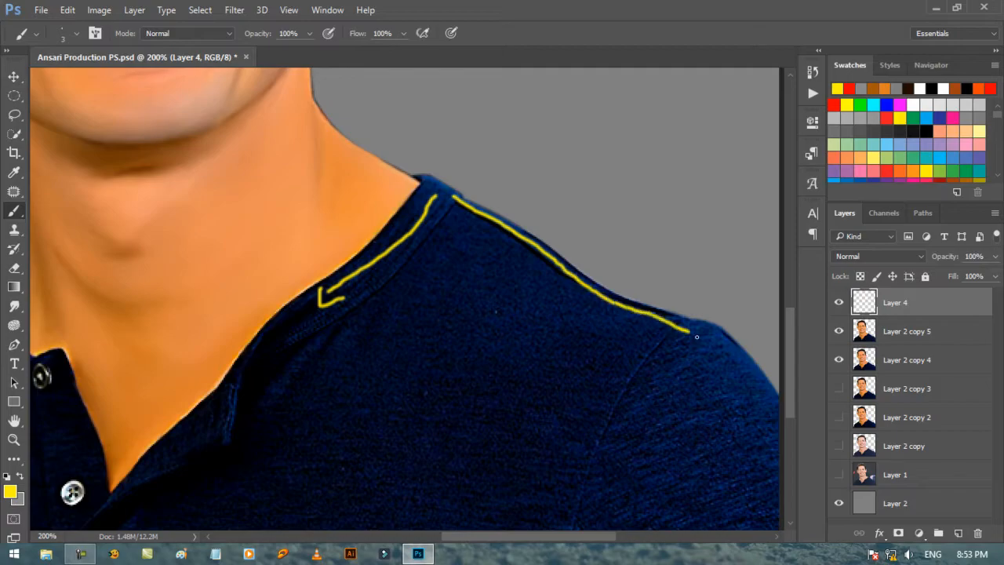
Step: Draw yellow direction marks on the right sleeve, down its armhole seam and across the lower sleeve fabric
drag(705, 334, 734, 375)
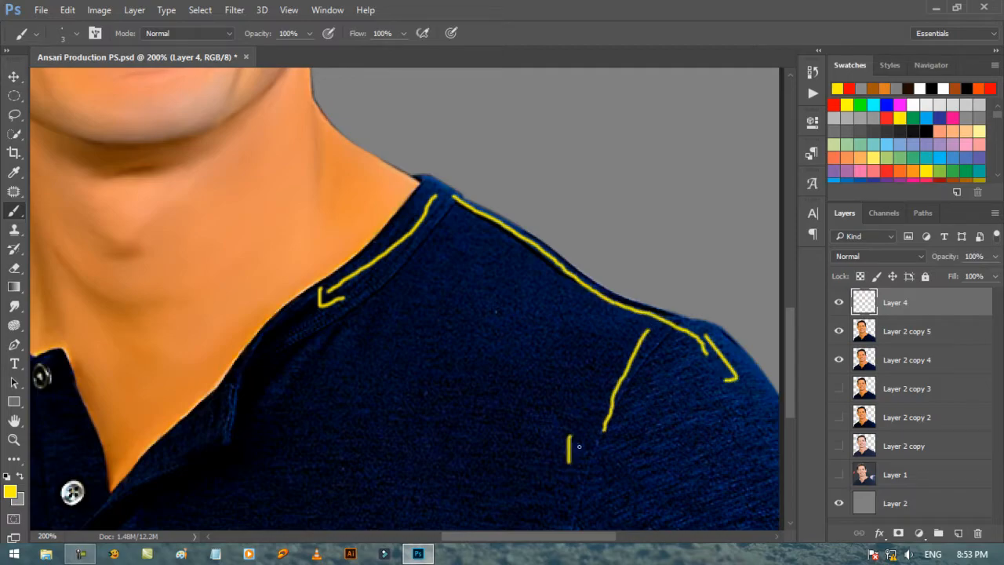
scroll(539, 449, down, 3)
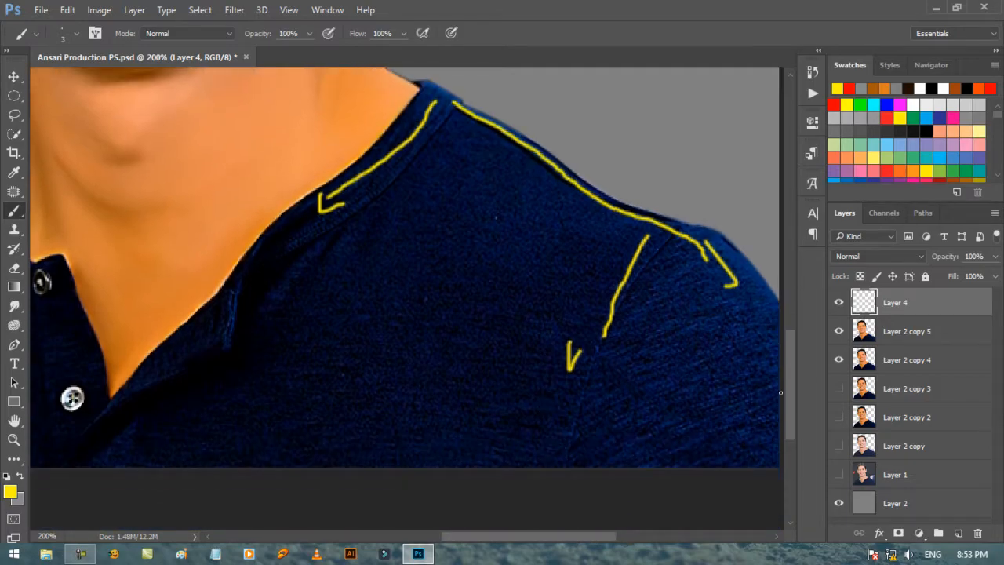
drag(684, 389, 745, 348)
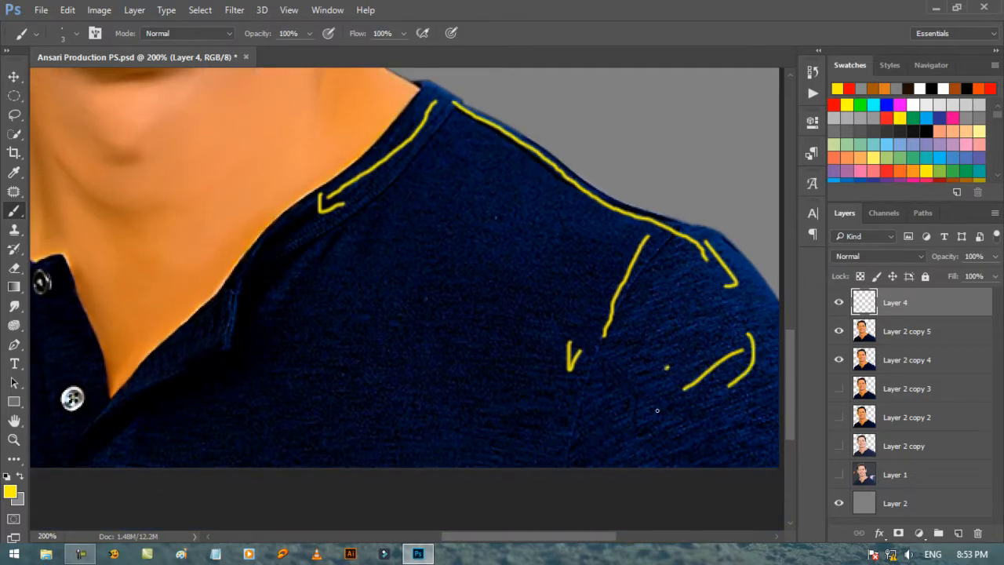
drag(657, 409, 747, 420)
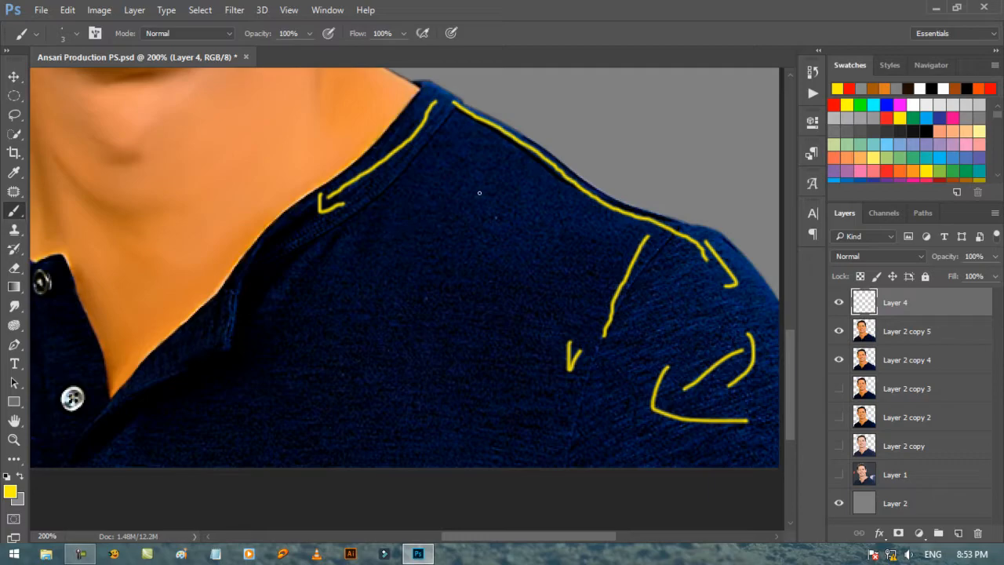
Step: Draw two slanted yellow strokes on the right chest of the shirt and an arrow crossing them
drag(479, 193, 420, 313)
drag(550, 228, 506, 321)
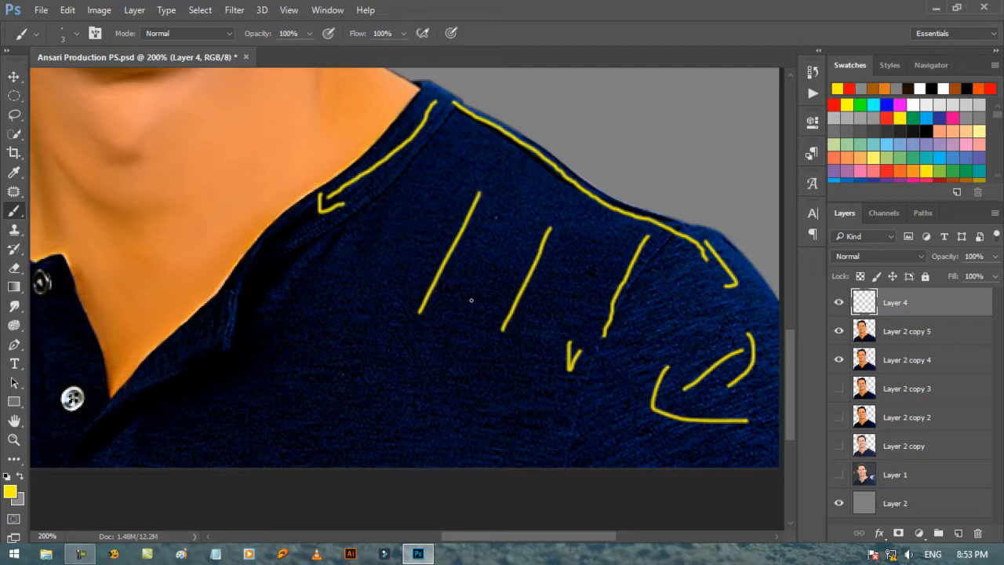
drag(390, 254, 505, 293)
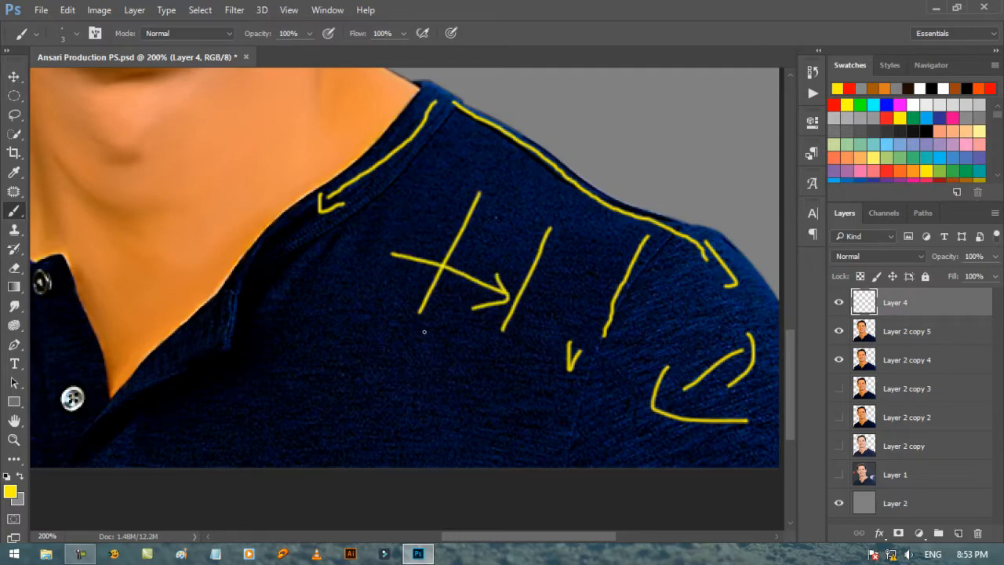
Step: Draw yellow direction arrows on the collar flap, left collar, left shoulder and sleeve, plus an arrow and loop beside the button placket
drag(508, 539, 434, 539)
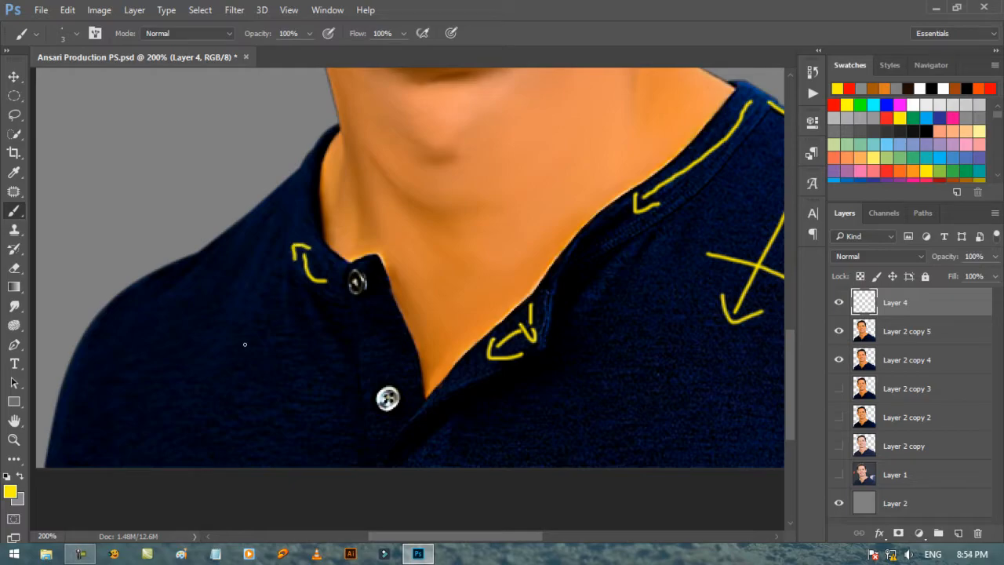
drag(271, 209, 192, 275)
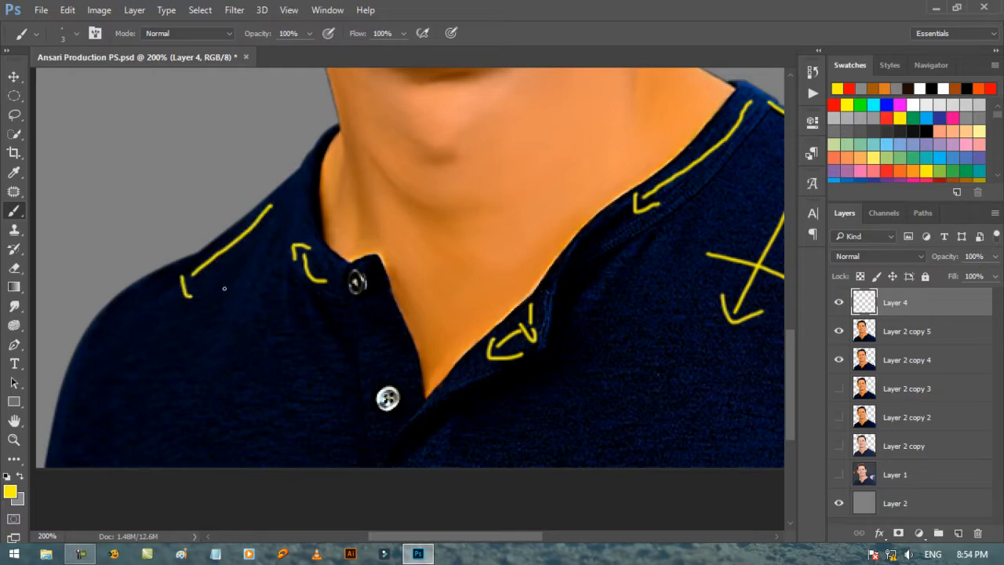
drag(87, 393, 86, 395)
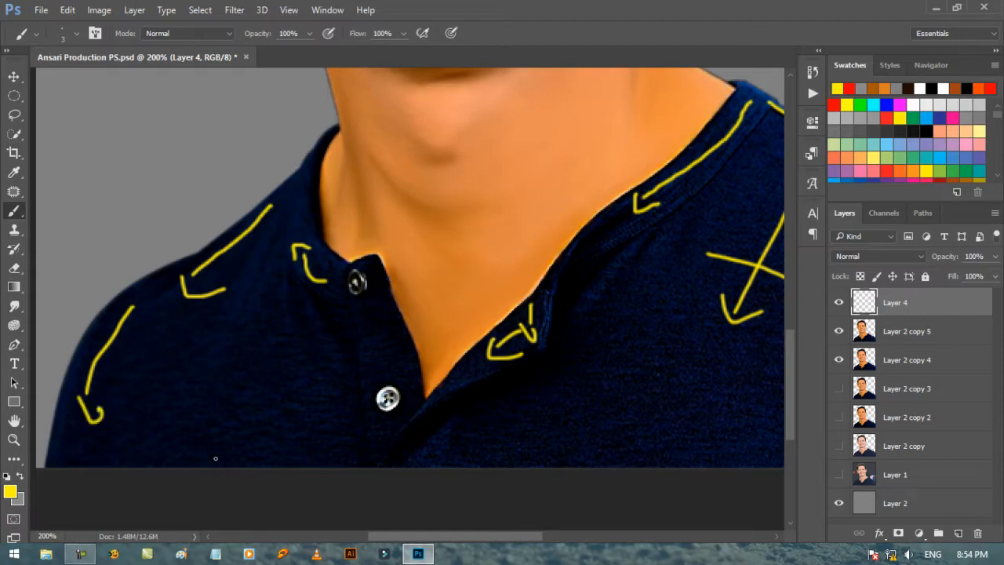
drag(269, 285, 281, 333)
mouse_move(307, 287)
mouse_down()
mouse_move(288, 328)
mouse_move(322, 360)
mouse_move(321, 295)
mouse_up()
drag(331, 389, 297, 395)
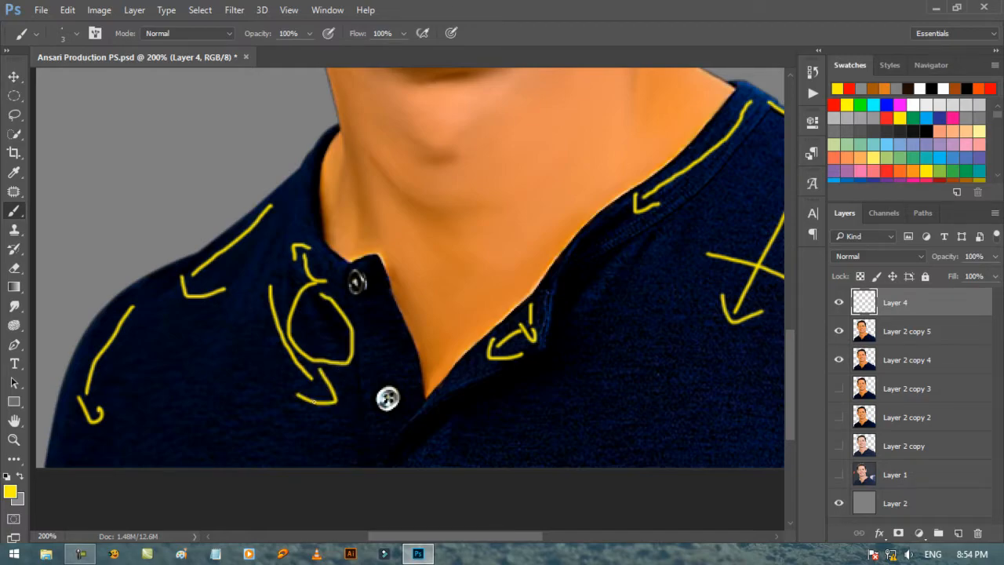
Step: Hide the arrow annotations on Layer 4 and bring the right collar and shoulder into view
click(839, 304)
mouse_move(778, 344)
mouse_down()
mouse_move(556, 546)
mouse_move(549, 539)
mouse_up()
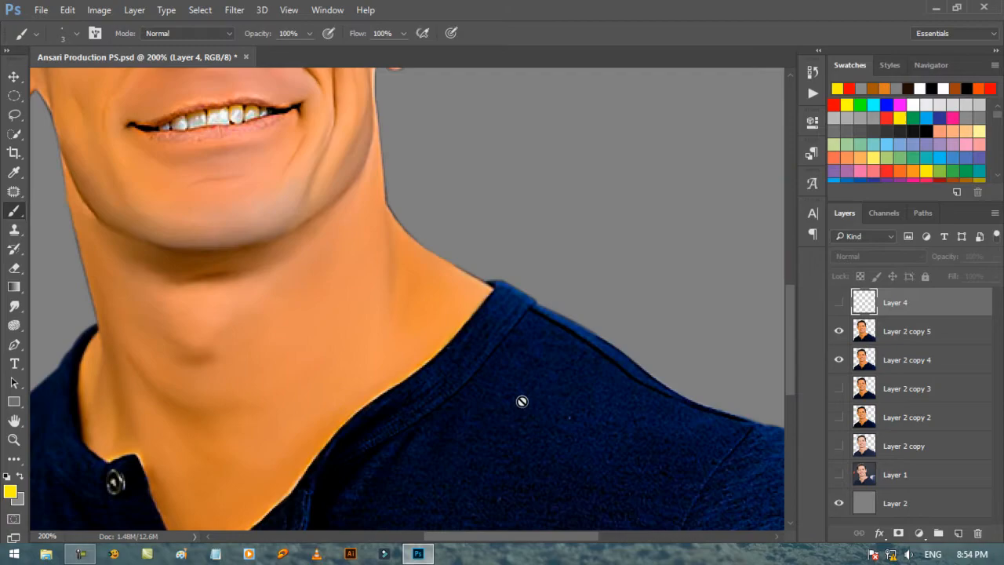
scroll(523, 401, down, 2)
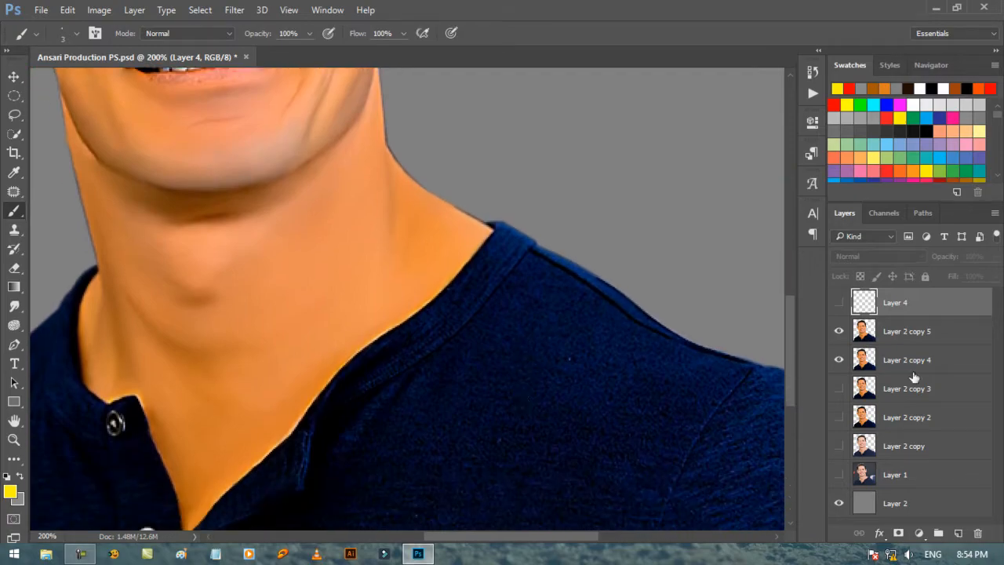
Step: Hide Layer 2 copy 4 and smudge the right collar band smooth on Layer 2 copy 5 with a 15 px brush
click(840, 361)
click(910, 334)
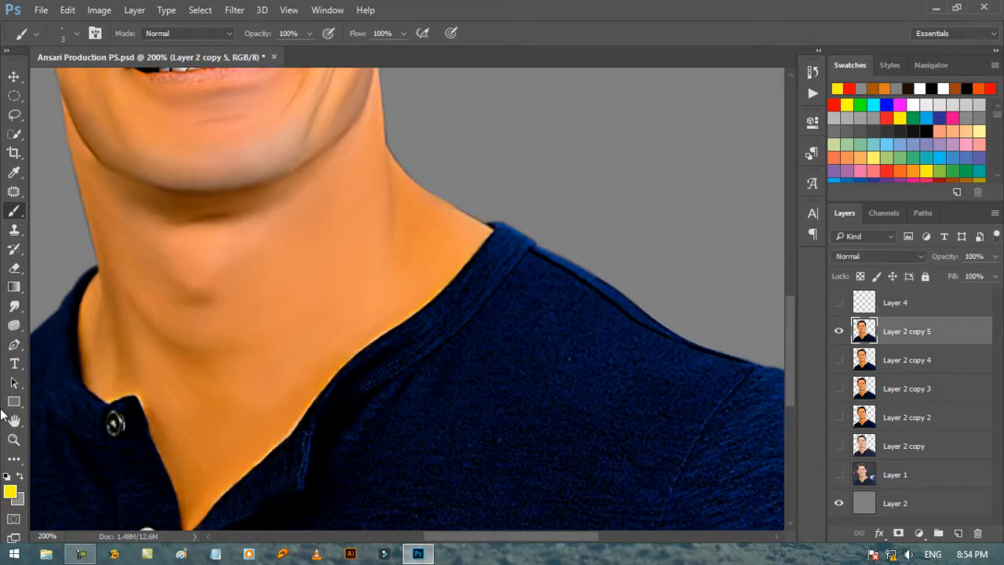
click(14, 306)
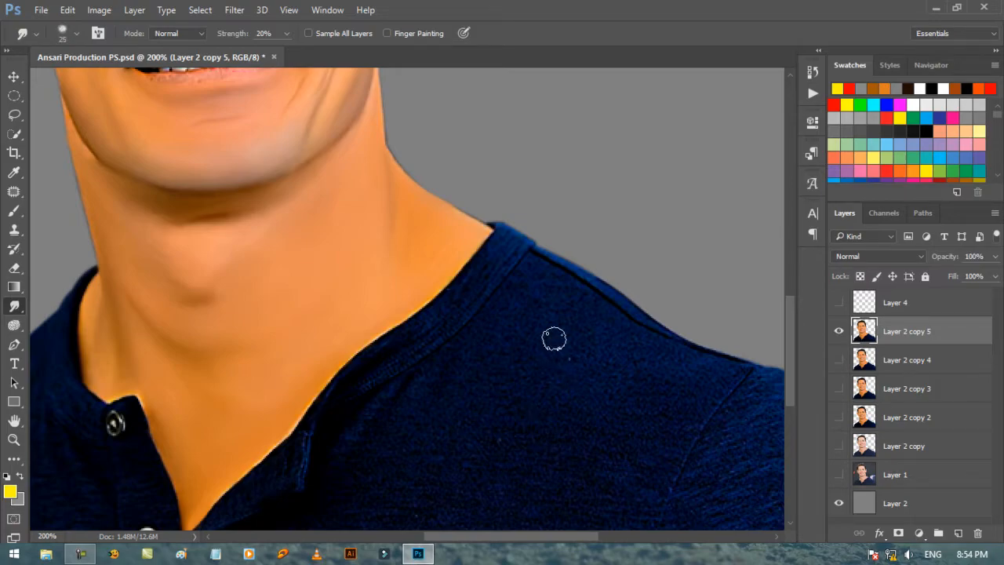
scroll(554, 339, up, 2)
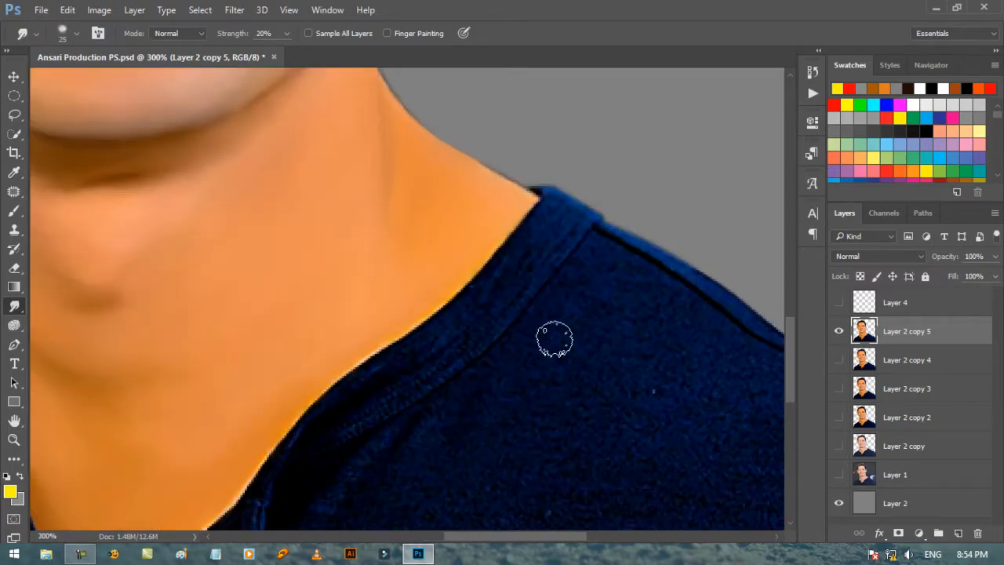
key(bracketleft)
key(bracketleft)
key(bracketleft)
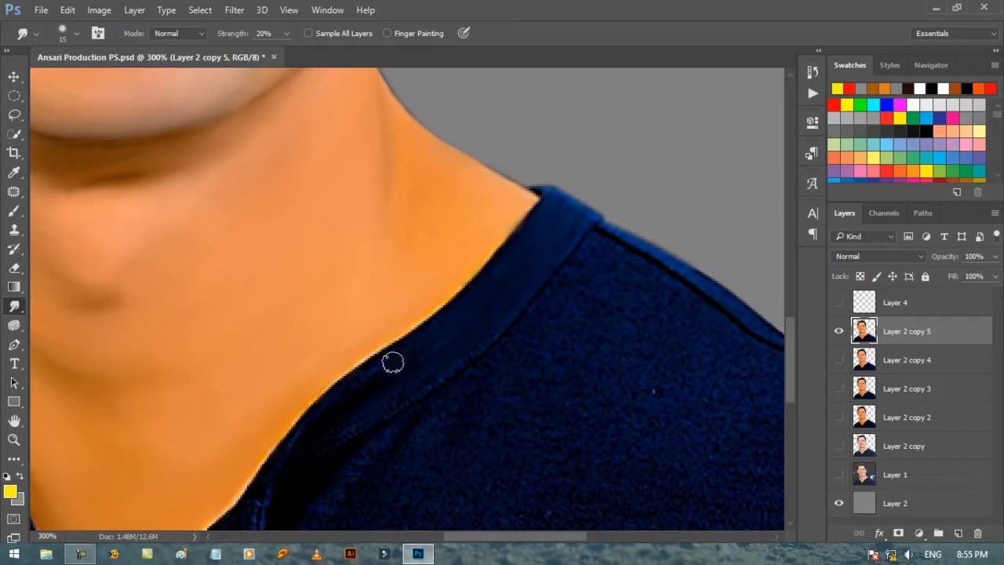
key(bracketleft)
Step: Sample the dark navy of the collar and brush it along the collar's inner edge beside the neck
scroll(345, 290, down, 6)
click(14, 211)
scroll(350, 262, up, 2)
alt+click(342, 261)
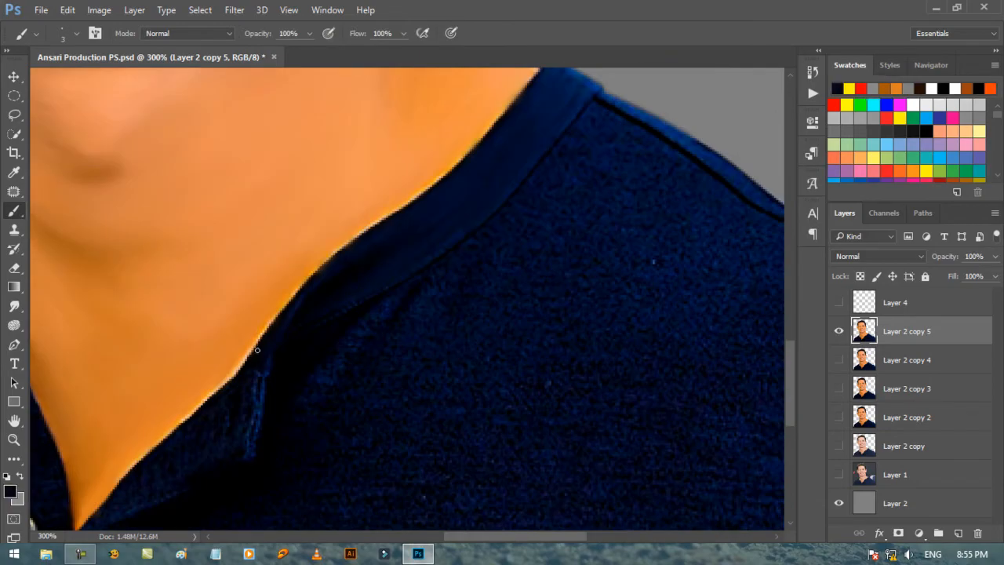
drag(288, 311, 263, 337)
Step: Smudge the right shoulder seam strip, and the fabric just below it with a 15 px brush at 25% strength
key(r)
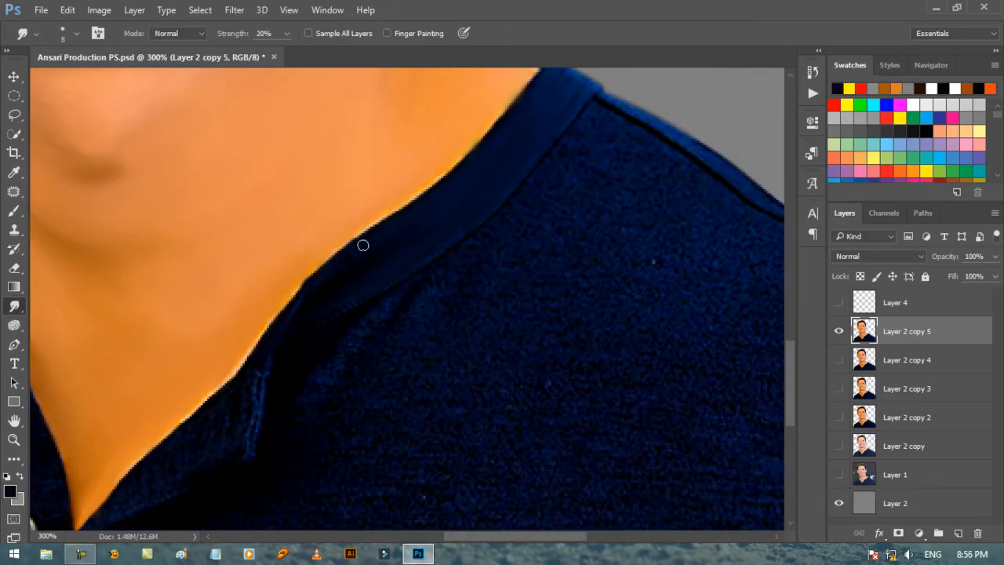
scroll(426, 228, up, 3)
key(ctrl+plus)
key(bracketleft)
scroll(371, 205, right, 5)
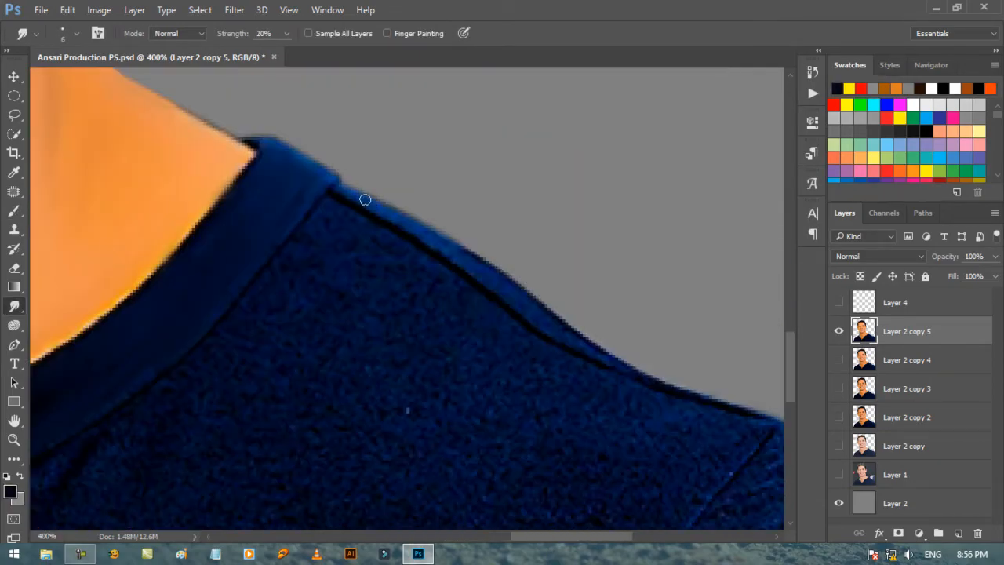
key(bracketright)
key(bracketright)
key(bracketright)
key(2)
key(5)
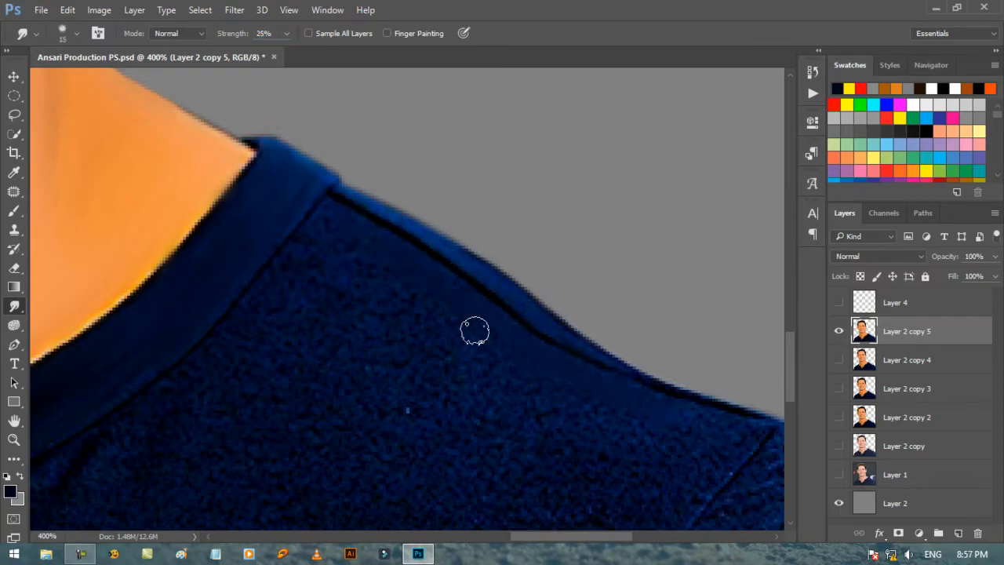
Step: Smudge along the right armhole seam and the fabric on both sides of it with a brush of about 8 px
key(bracketleft)
scroll(674, 388, down, 1)
drag(616, 536, 639, 537)
key(bracketright)
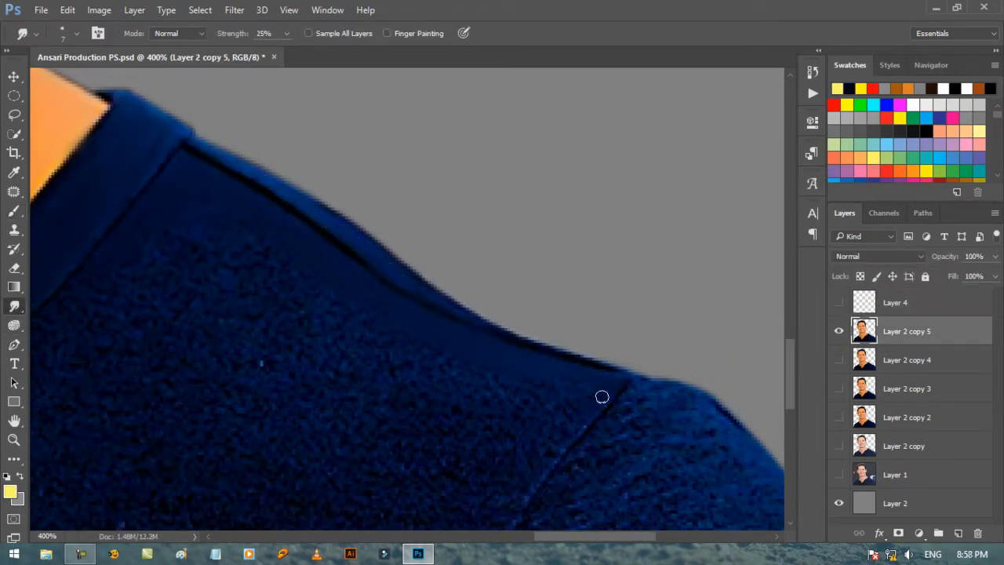
key(bracketright)
scroll(549, 423, down, 4)
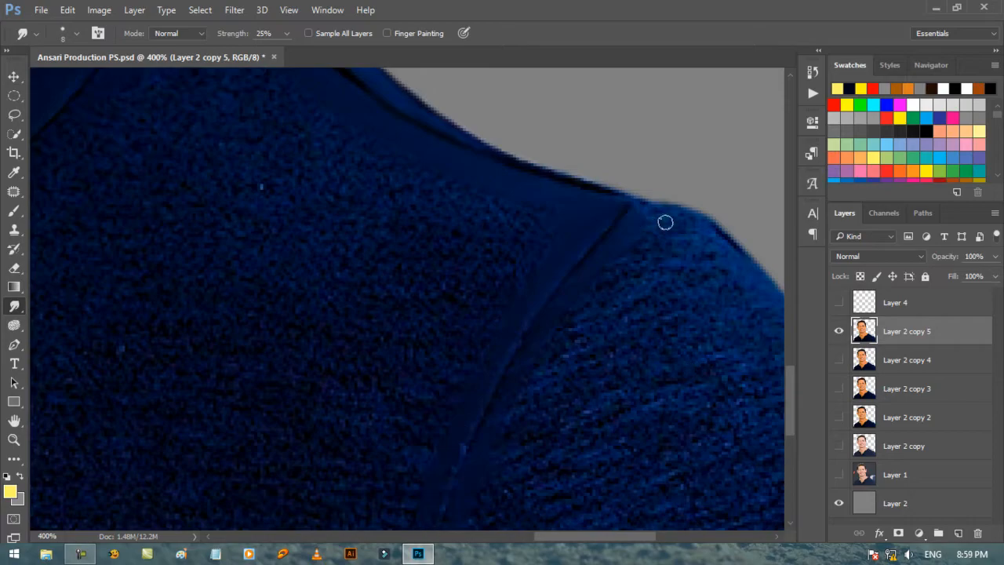
scroll(649, 224, down, 4)
Step: Smudge the fabric texture away across the right chest down to the lower hem with a 25 to 30 px brush
scroll(563, 280, up, 2)
key(bracketright)
key(bracketright)
key(bracketright)
mouse_move(349, 245)
mouse_down()
mouse_move(496, 199)
mouse_move(624, 233)
mouse_move(694, 273)
mouse_move(738, 262)
mouse_move(554, 185)
mouse_move(456, 222)
mouse_move(519, 273)
mouse_move(647, 303)
mouse_move(701, 338)
mouse_move(652, 271)
mouse_move(549, 180)
mouse_move(252, 379)
mouse_move(376, 346)
mouse_move(405, 294)
mouse_move(593, 268)
mouse_move(512, 324)
mouse_move(436, 294)
mouse_move(439, 308)
mouse_move(283, 425)
mouse_move(303, 315)
mouse_move(329, 393)
mouse_move(441, 489)
mouse_move(543, 448)
mouse_move(610, 502)
mouse_move(570, 449)
mouse_move(304, 438)
mouse_move(568, 342)
mouse_move(630, 350)
mouse_move(496, 333)
mouse_move(412, 339)
mouse_move(412, 378)
mouse_move(532, 217)
mouse_move(677, 410)
mouse_up()
key(bracketright)
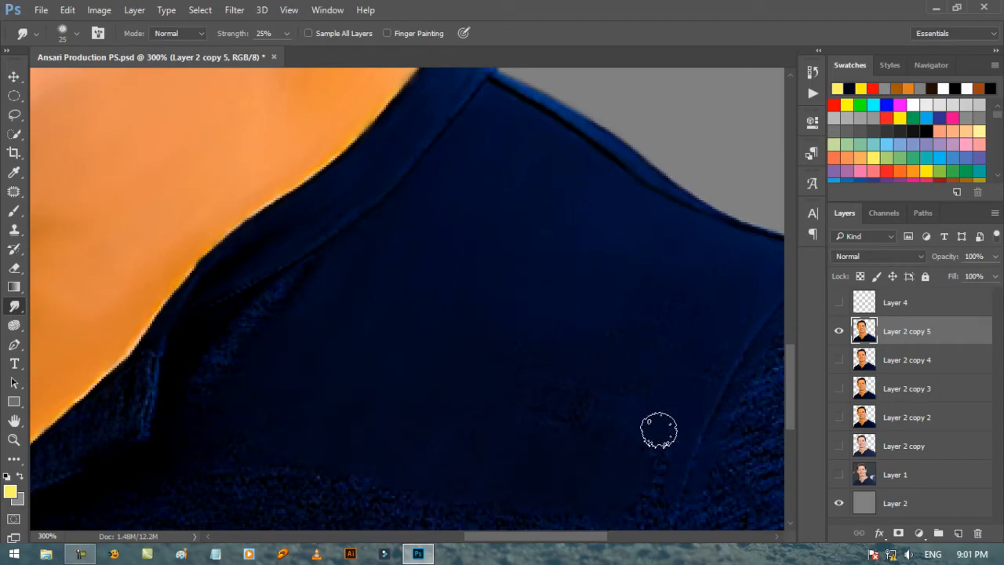
scroll(385, 349, down, 3)
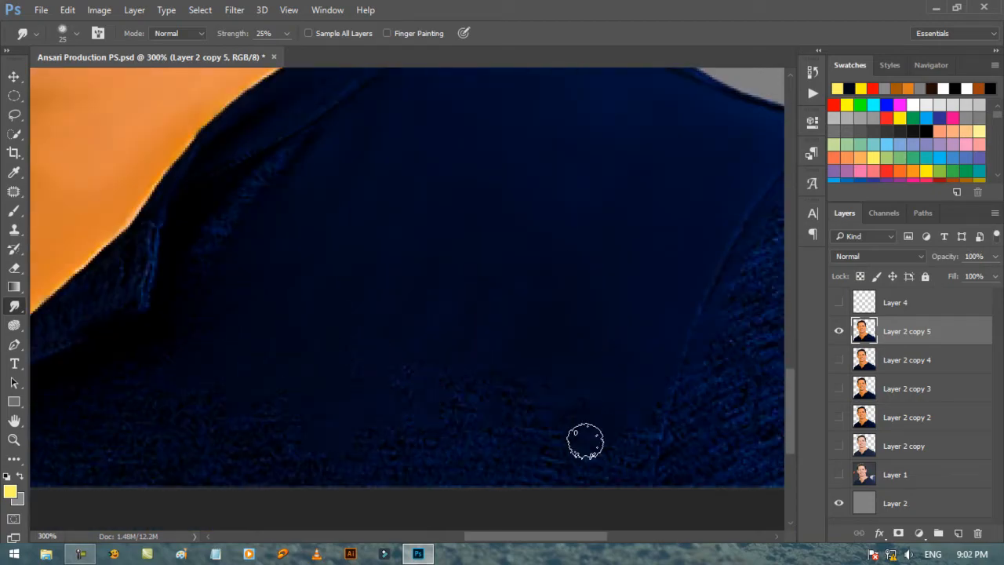
key(bracketright)
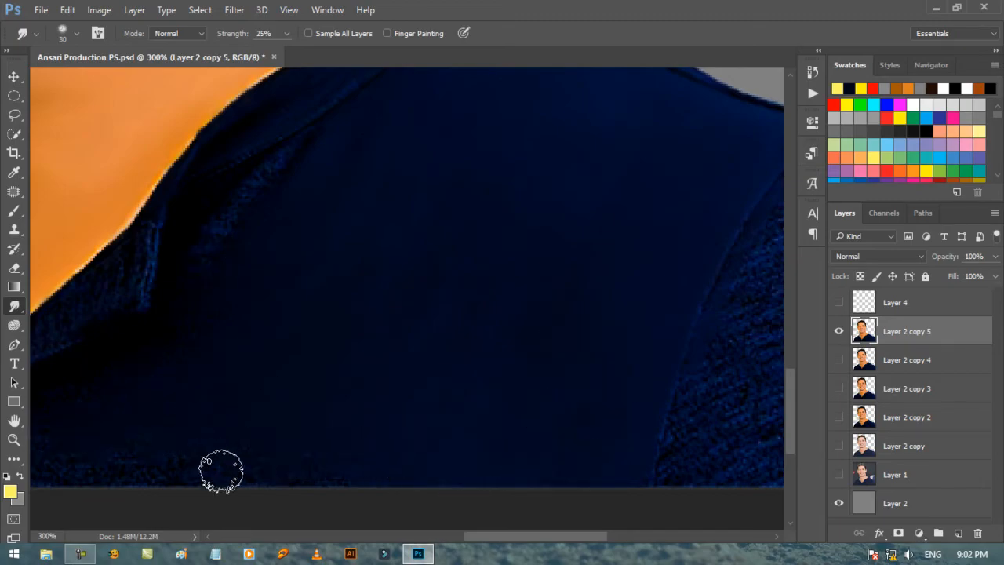
Step: Smudge the folds below the right collar and the chest beside the collar flap with a 15 to 20 px brush
scroll(266, 249, up, 3)
drag(479, 536, 448, 541)
key(bracketleft)
key(bracketleft)
key(bracketleft)
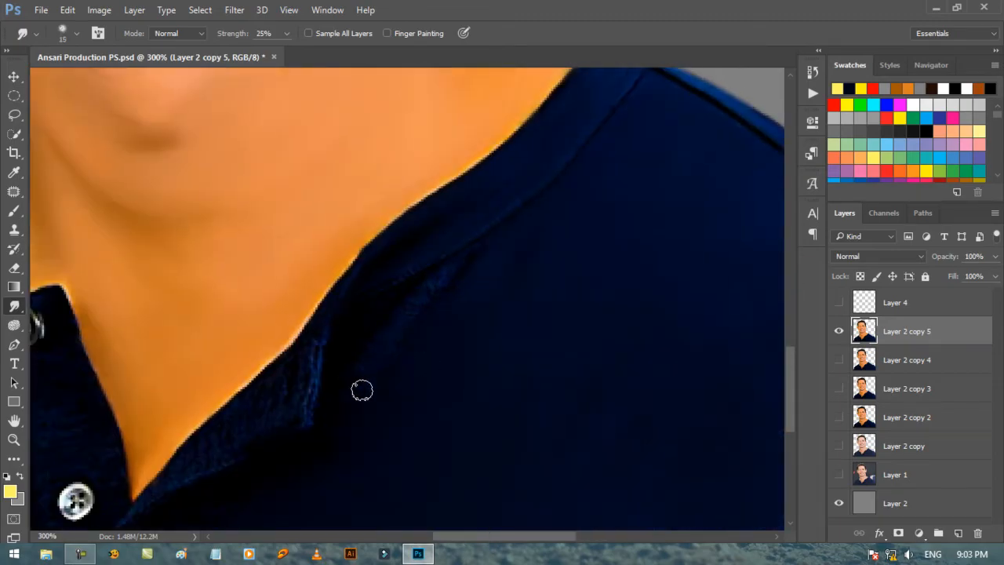
key(bracketleft)
scroll(452, 274, down, 3)
key(bracketright)
key(bracketright)
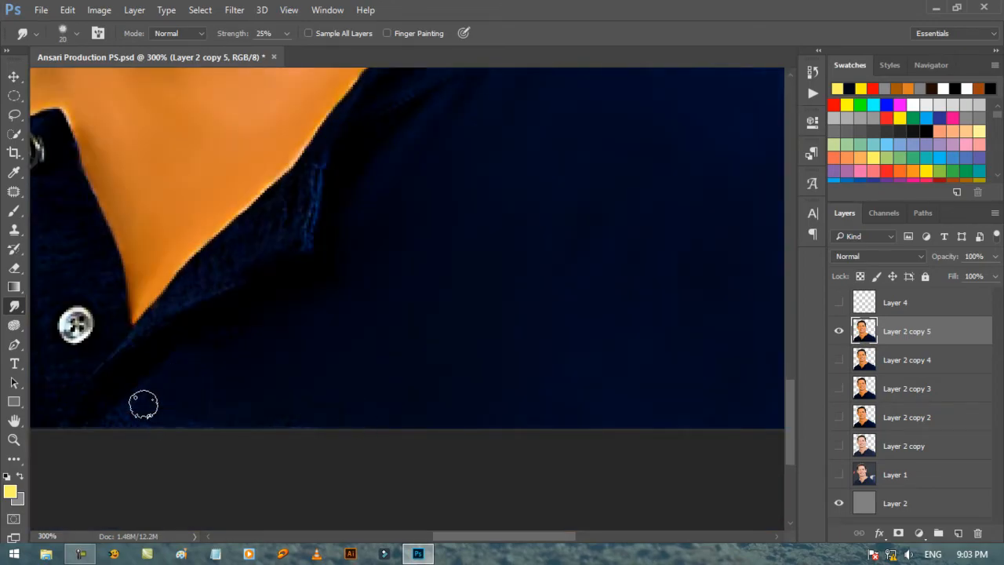
Step: Smudge the open collar flap and the fold running down from the neckline with a fine brush of 6 to 9 px
scroll(553, 357, up, 1)
key(ctrl+0)
key(ctrl+plus)
key(ctrl+plus)
key(ctrl+plus)
scroll(506, 184, down, 4)
key(bracketleft)
key(bracketleft)
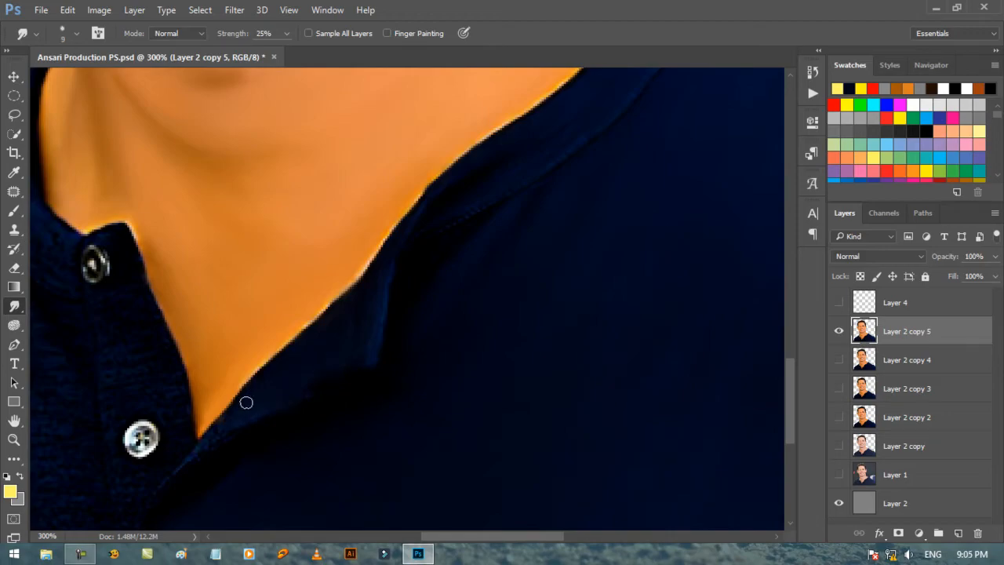
drag(263, 440, 375, 382)
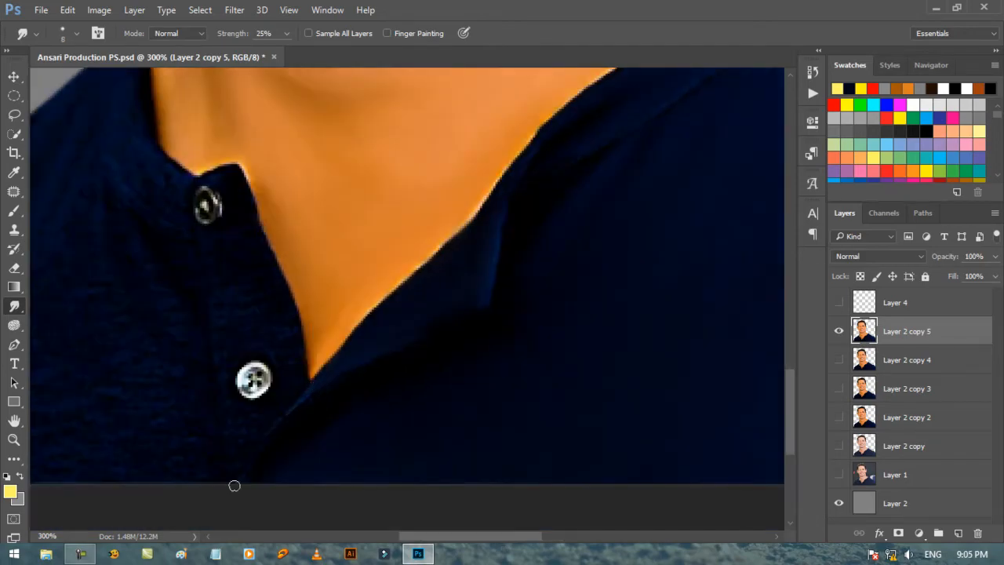
key(b)
key(d)
Step: Smudge the top of the right sleeve below the shoulder with a 20 px brush, following the sleeve's curve
click(14, 306)
drag(521, 536, 663, 540)
key(bracketright)
mouse_move(532, 268)
mouse_down()
mouse_move(525, 244)
mouse_move(430, 149)
mouse_up()
key(bracketright)
key(ctrl+z)
mouse_move(436, 194)
mouse_down()
mouse_move(523, 298)
mouse_move(404, 201)
mouse_up()
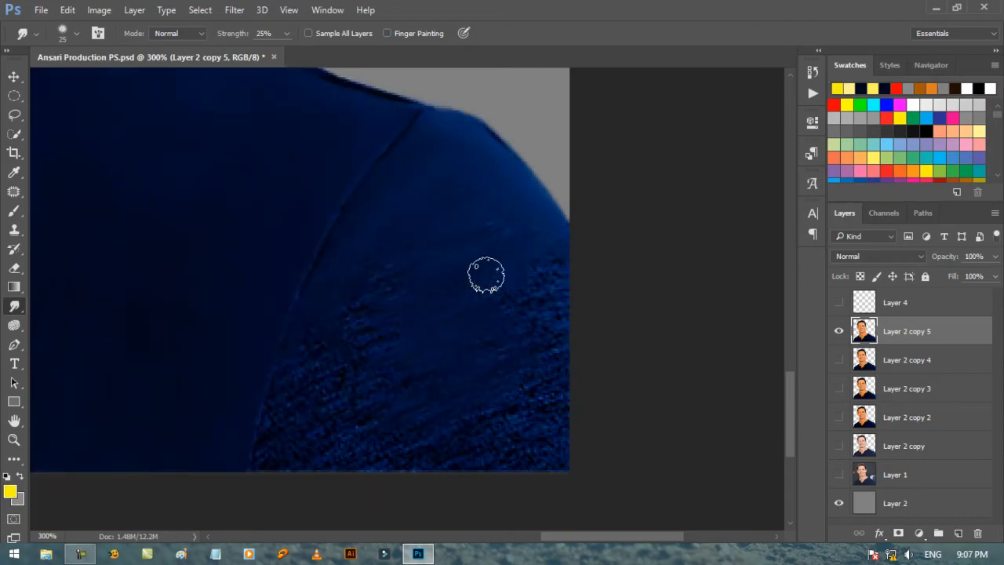
drag(486, 275, 367, 304)
Step: Smudge the remaining right sleeve fabric down to the lower edge and refine along the armhole seam
key(bracketleft)
key(bracketleft)
drag(313, 226, 345, 349)
key(bracketright)
mouse_move(326, 424)
mouse_down()
mouse_move(507, 416)
mouse_move(572, 448)
mouse_move(601, 436)
mouse_move(573, 328)
mouse_move(473, 196)
mouse_move(453, 301)
mouse_move(517, 393)
mouse_move(394, 367)
mouse_move(384, 341)
mouse_move(432, 415)
mouse_move(301, 392)
mouse_move(336, 442)
mouse_move(549, 452)
mouse_move(457, 452)
mouse_move(455, 293)
mouse_up()
right_click(525, 294)
mouse_move(524, 294)
mouse_down()
mouse_move(566, 303)
mouse_move(577, 286)
mouse_up()
key(bracketleft)
mouse_move(359, 209)
mouse_down()
mouse_move(309, 272)
mouse_move(278, 411)
mouse_move(322, 366)
mouse_move(293, 376)
mouse_move(398, 458)
mouse_move(402, 428)
mouse_move(476, 458)
mouse_move(408, 228)
mouse_move(287, 443)
mouse_move(312, 457)
mouse_up()
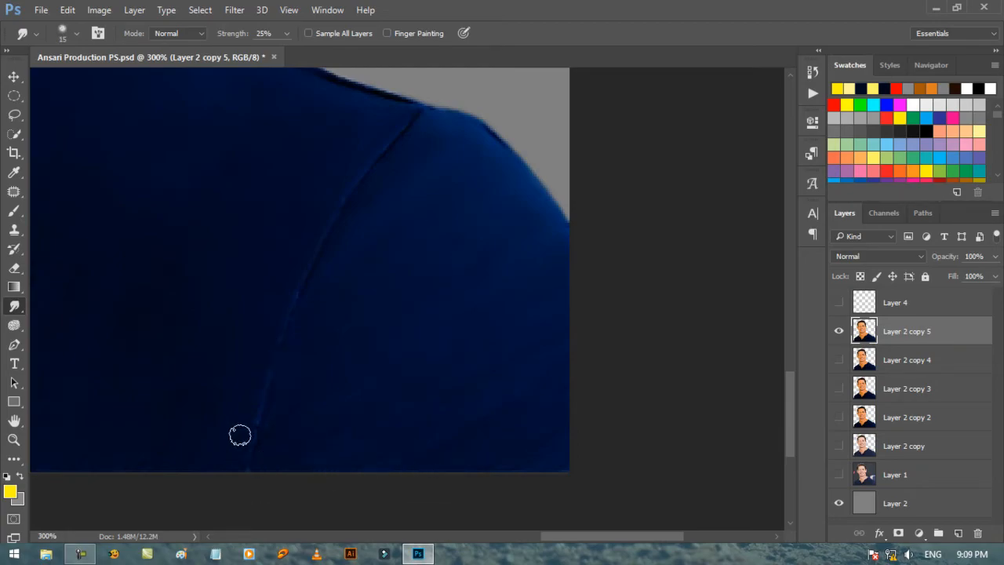
Step: Smudge the button placket around the buttons with a 10 px brush and the left collar band with 15 px
scroll(533, 438, up, 1)
scroll(473, 427, left, 5)
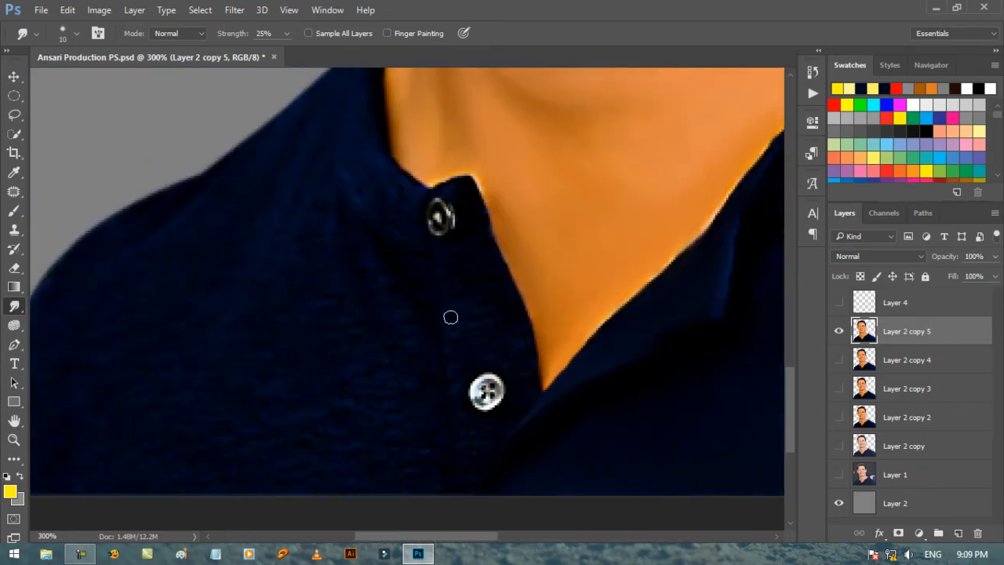
key(bracketright)
scroll(455, 369, down, 3)
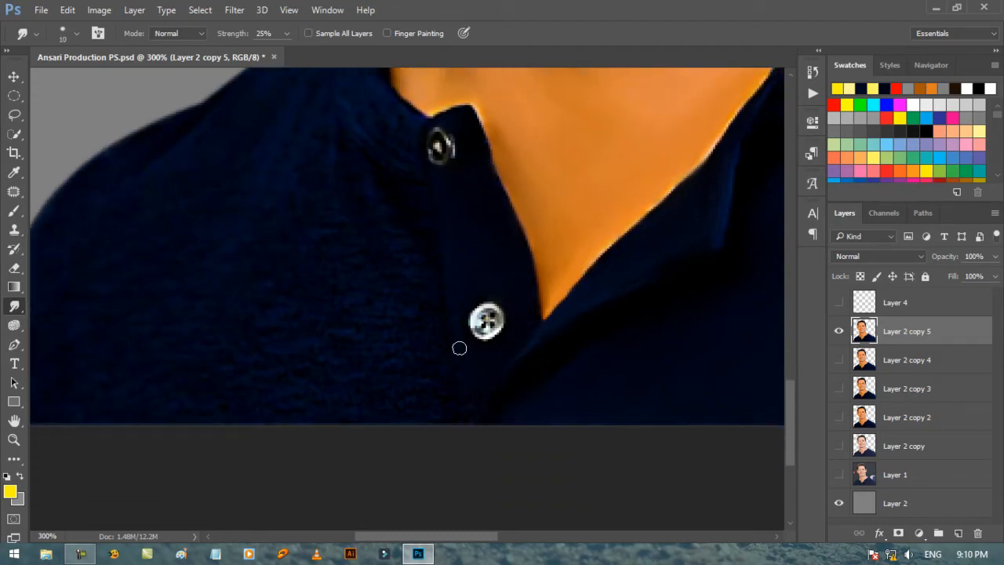
key(bracketright)
scroll(450, 246, up, 6)
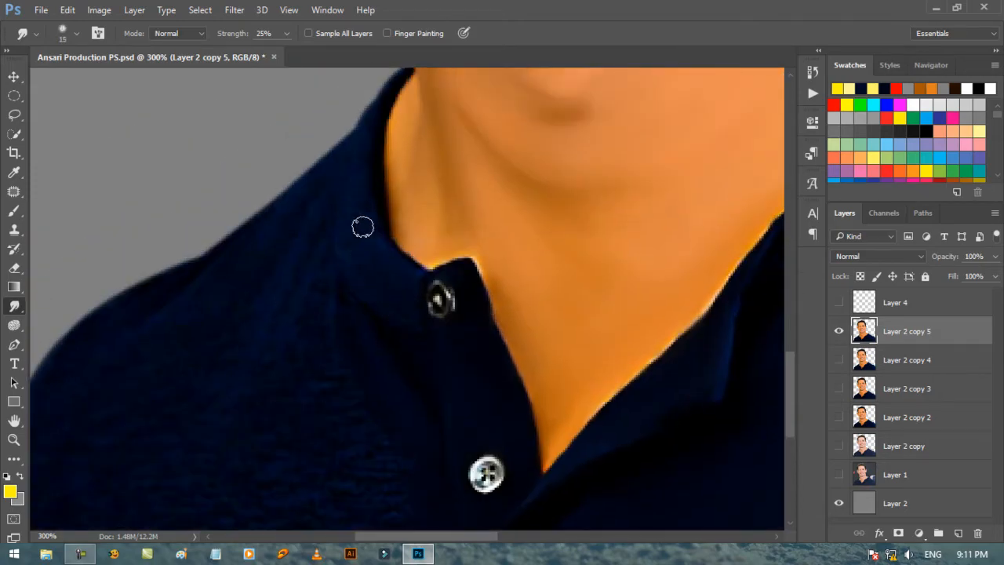
Step: Load the outline of Layer 2 copy 5 as a selection and smudge the left shoulder up to its edge at 15 px
scroll(350, 149, up, 3)
key(bracketleft)
key(bracketleft)
ctrl+click(864, 331)
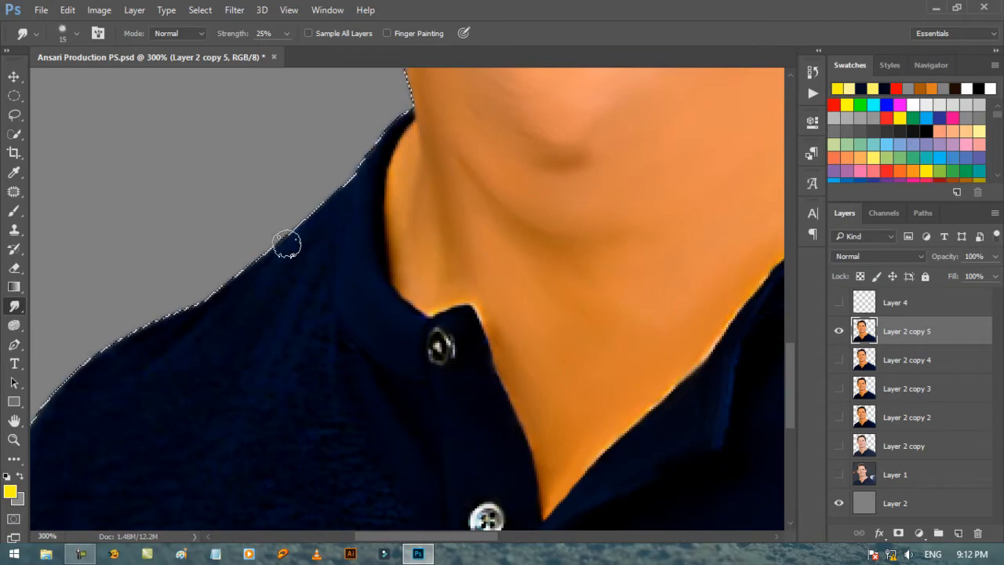
key(bracketright)
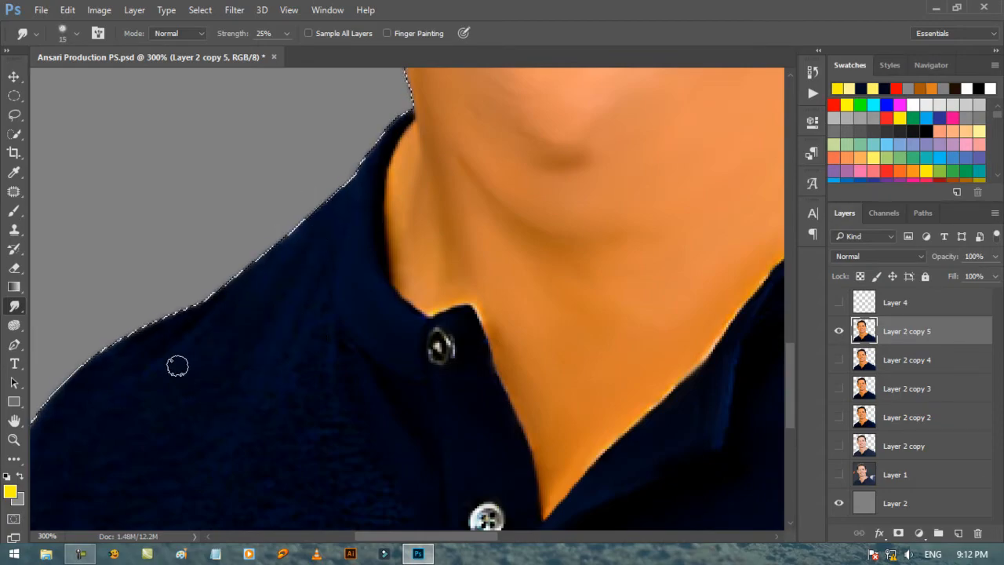
key(bracketright)
key(bracketleft)
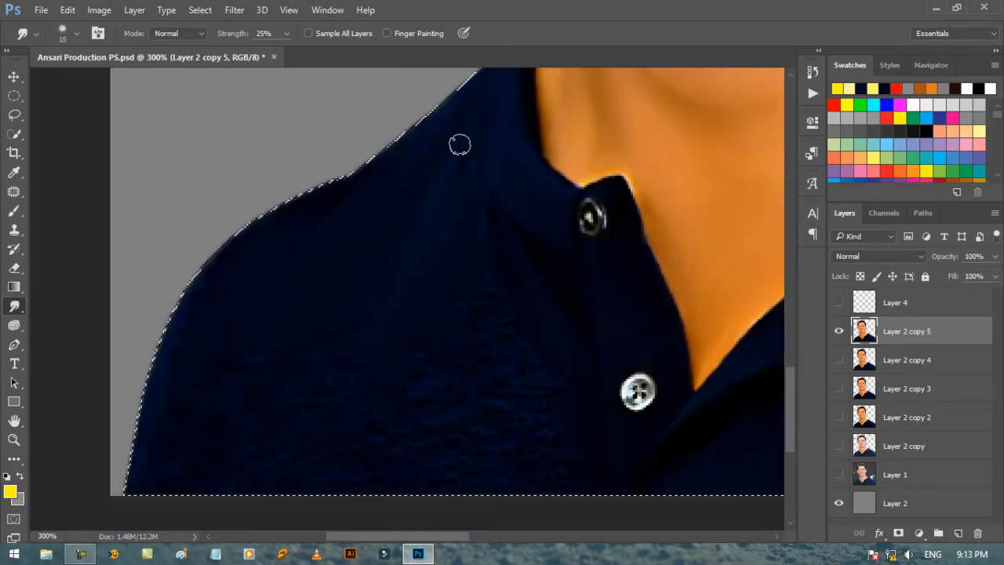
Step: Smudge the left sleeve with a 20 px brush and the left chest fabric with a 25 px brush
key(bracketright)
mouse_move(175, 285)
mouse_down()
mouse_move(180, 321)
mouse_move(159, 416)
mouse_up()
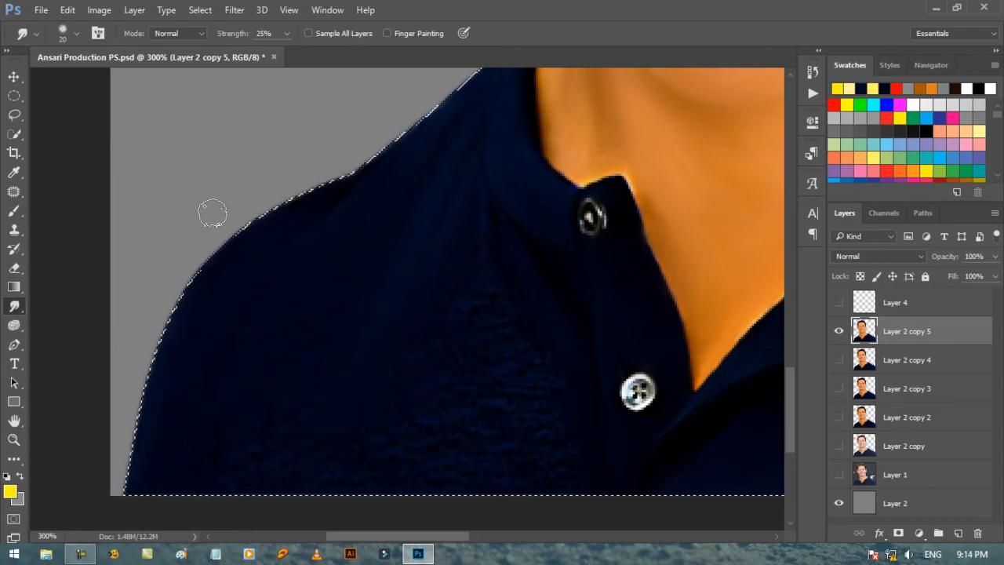
key(bracketright)
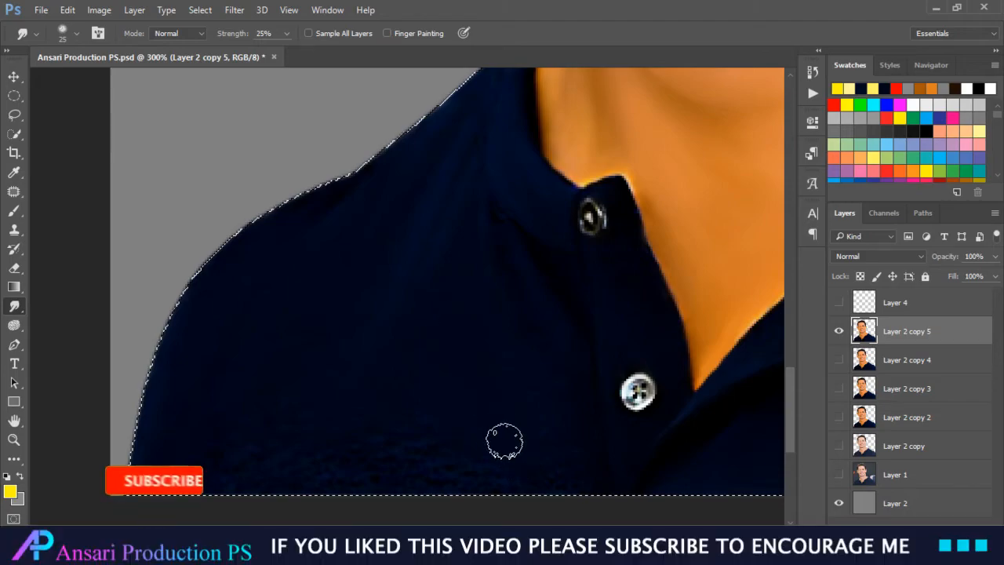
Step: Examine the smudged portrait as a whole, and inspect the mouth, eyes, eyebrows and hair up close
key(ctrl+0)
key(bracketleft)
key(bracketleft)
key(bracketleft)
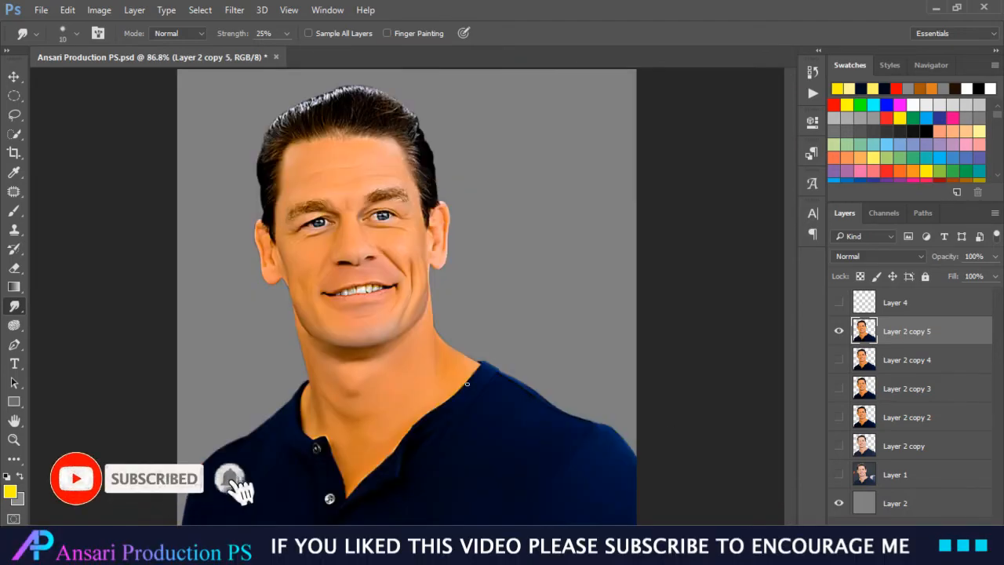
key(z)
click(359, 291)
click(359, 291)
click(359, 291)
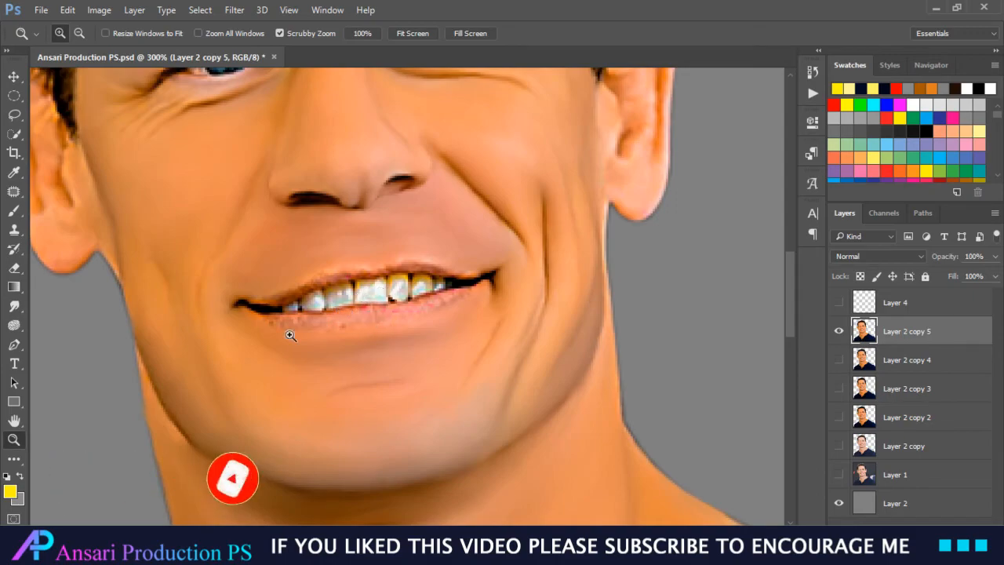
scroll(482, 362, up, 5)
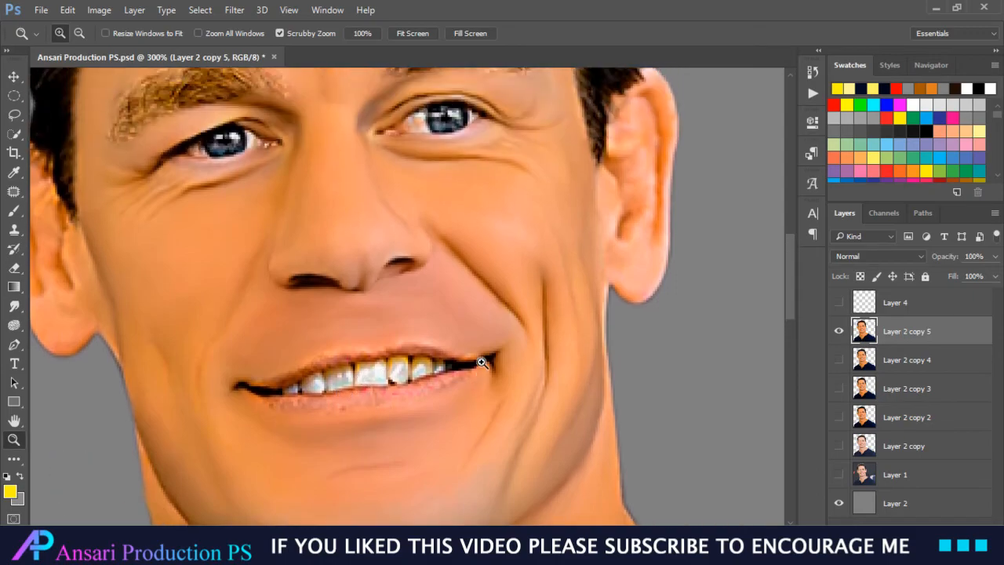
scroll(482, 363, up, 3)
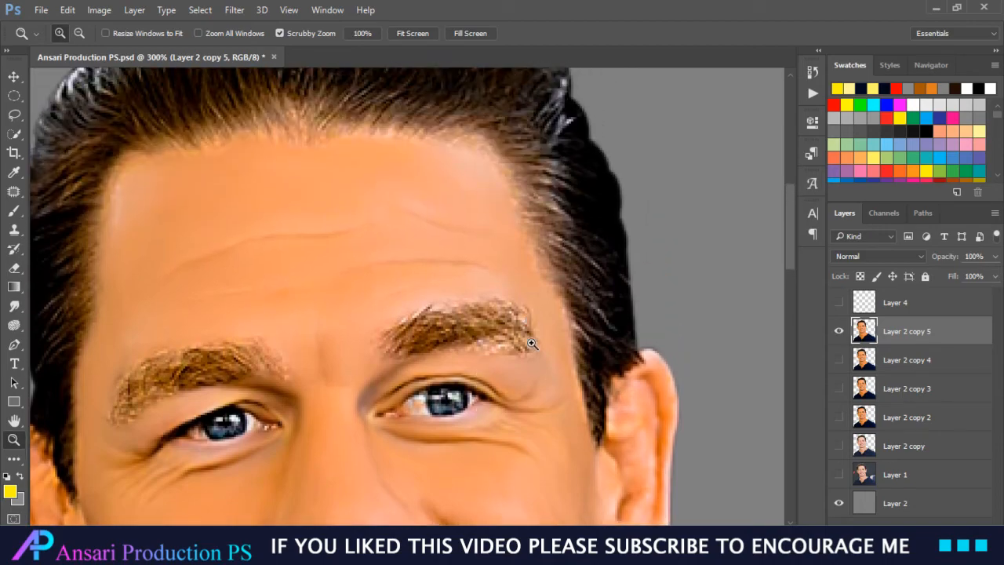
key(ctrl+minus)
key(ctrl+minus)
key(ctrl+minus)
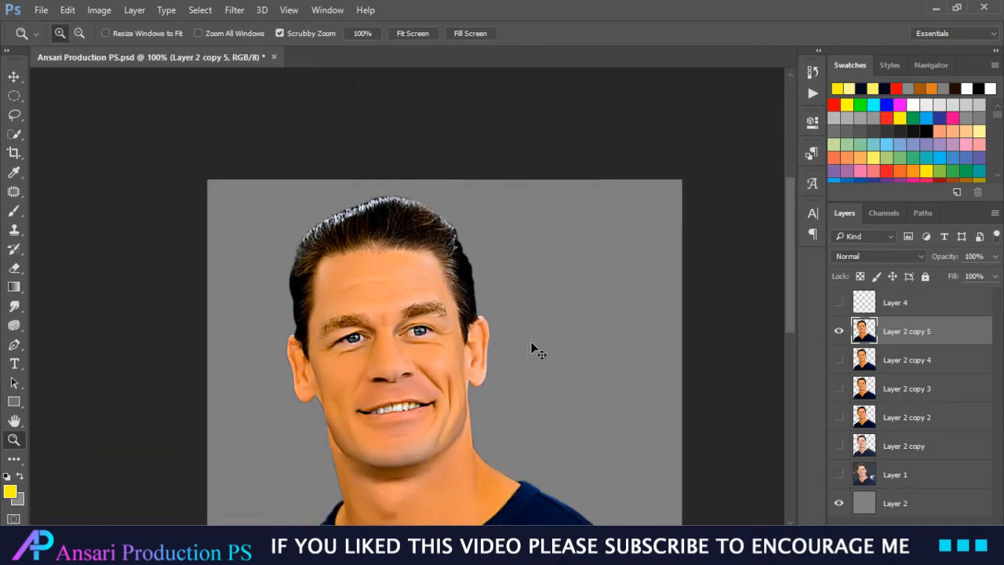